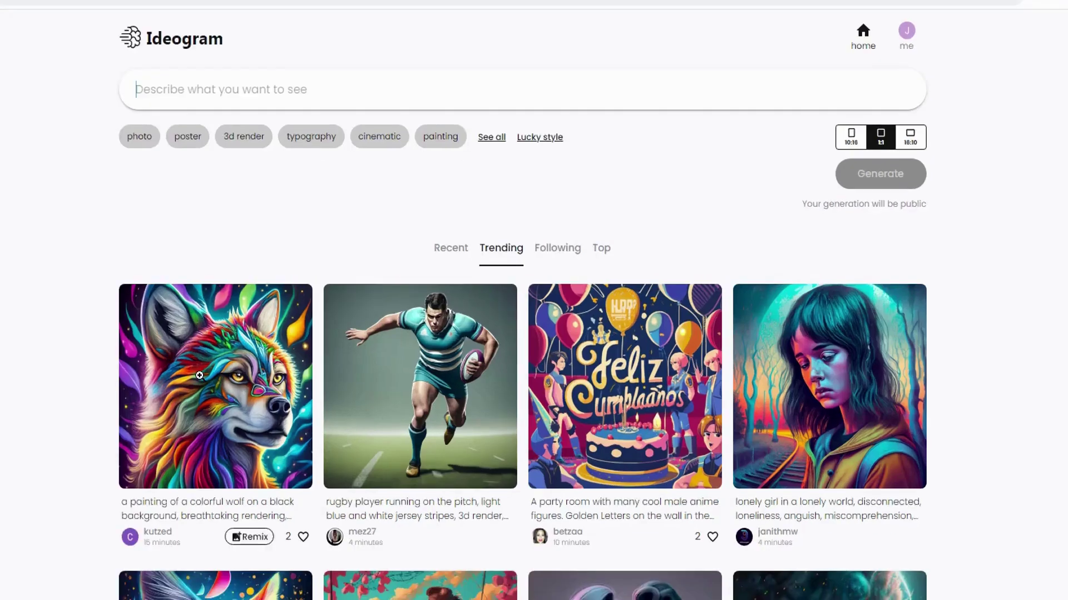
# From the colorful wolf image, open its parent cat painting and remix it with its prompt.
pyautogui.click(278, 370)
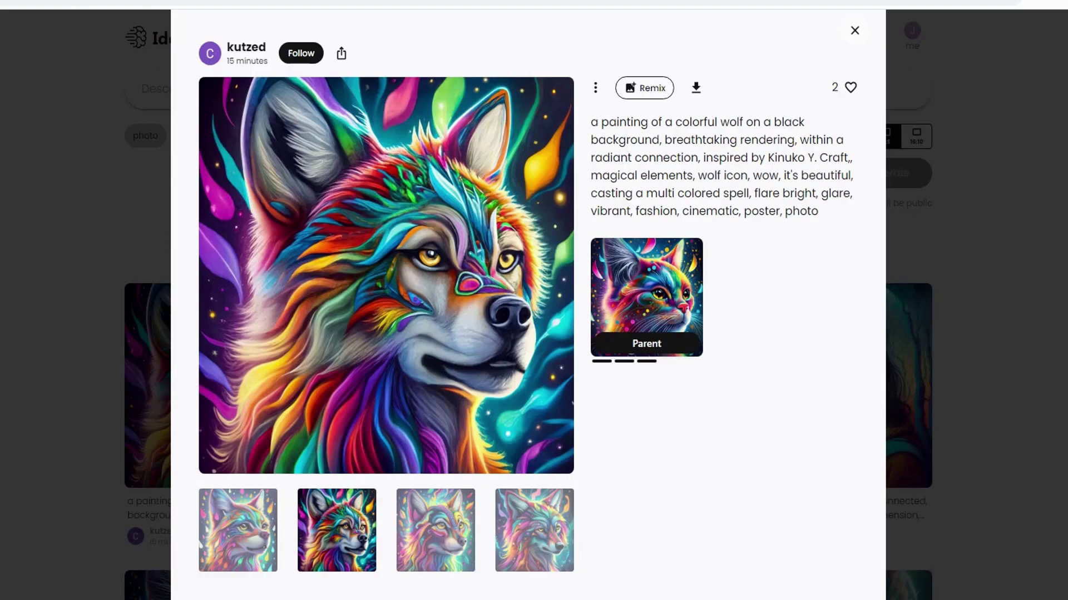
pyautogui.click(645, 301)
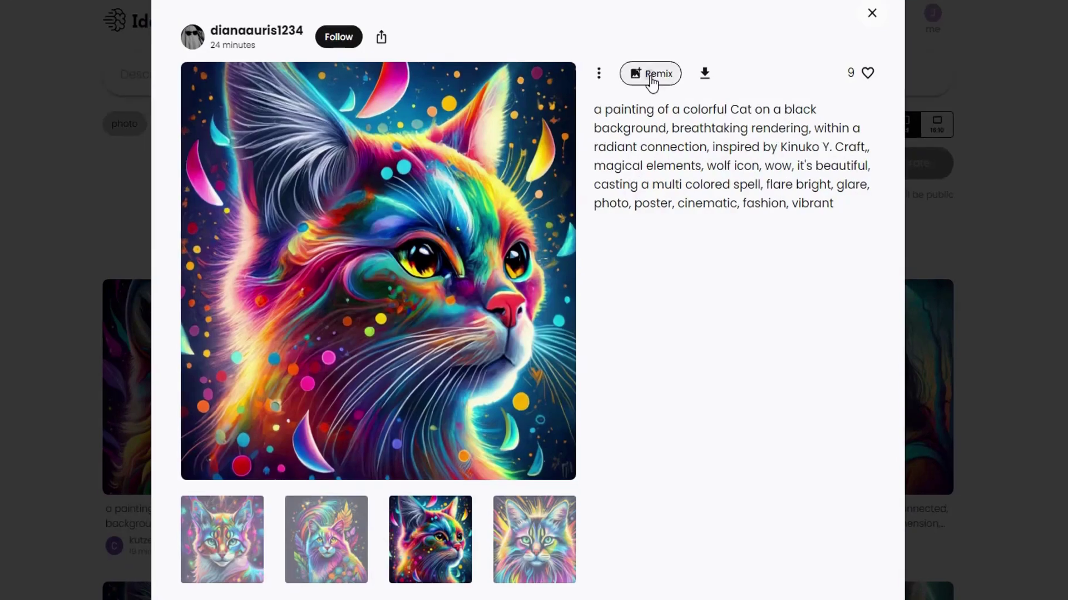
pyautogui.click(651, 87)
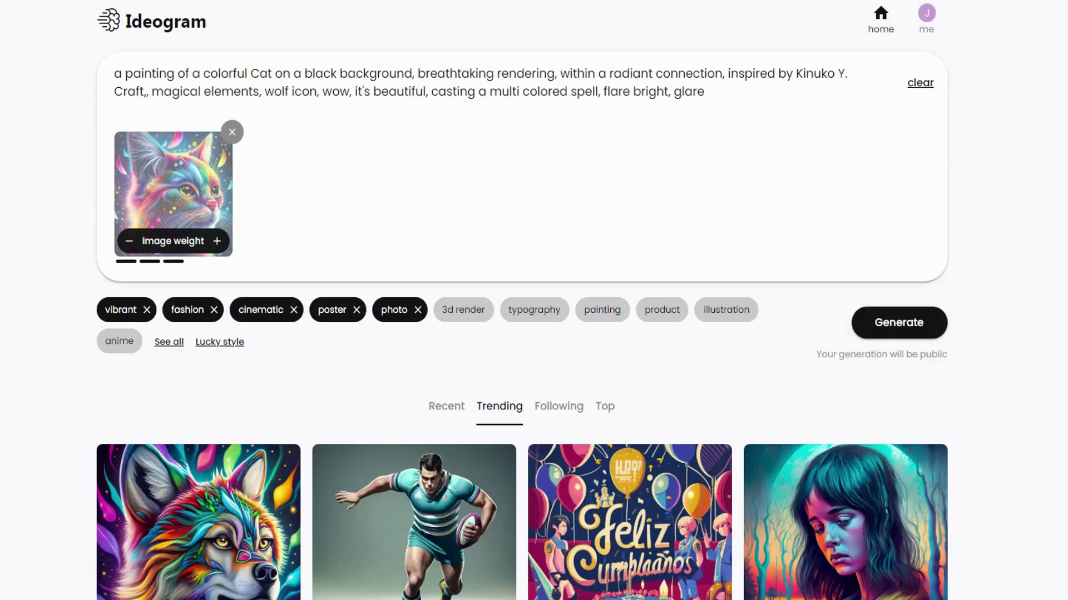
# Replace 'Cat' and 'wolf' with 'tiger' in the prompt and generate four tiger paintings.
pyautogui.doubleClick(259, 76)
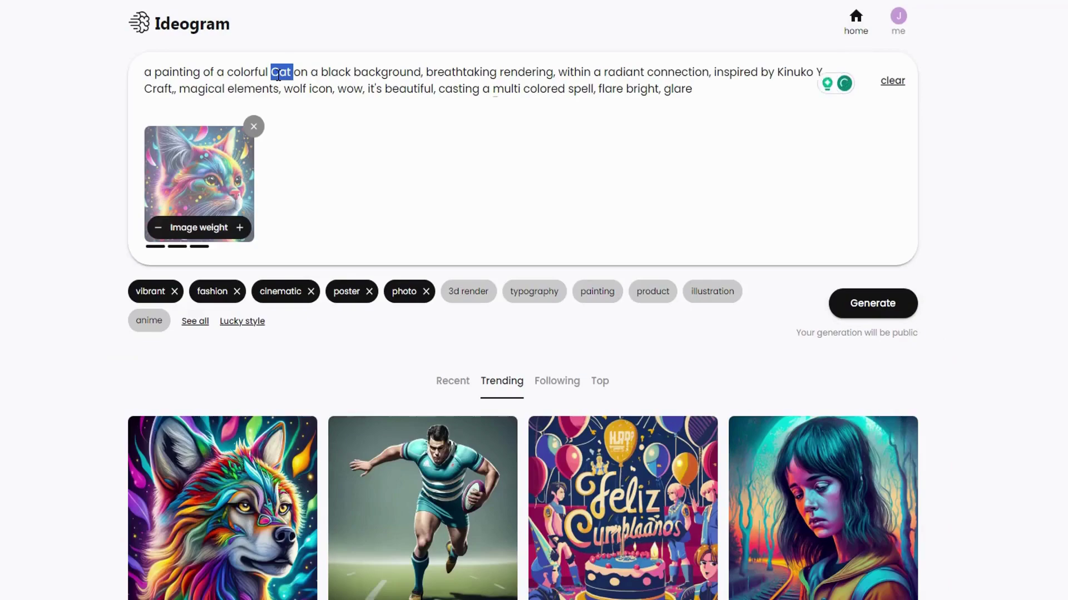
pyautogui.write('t')
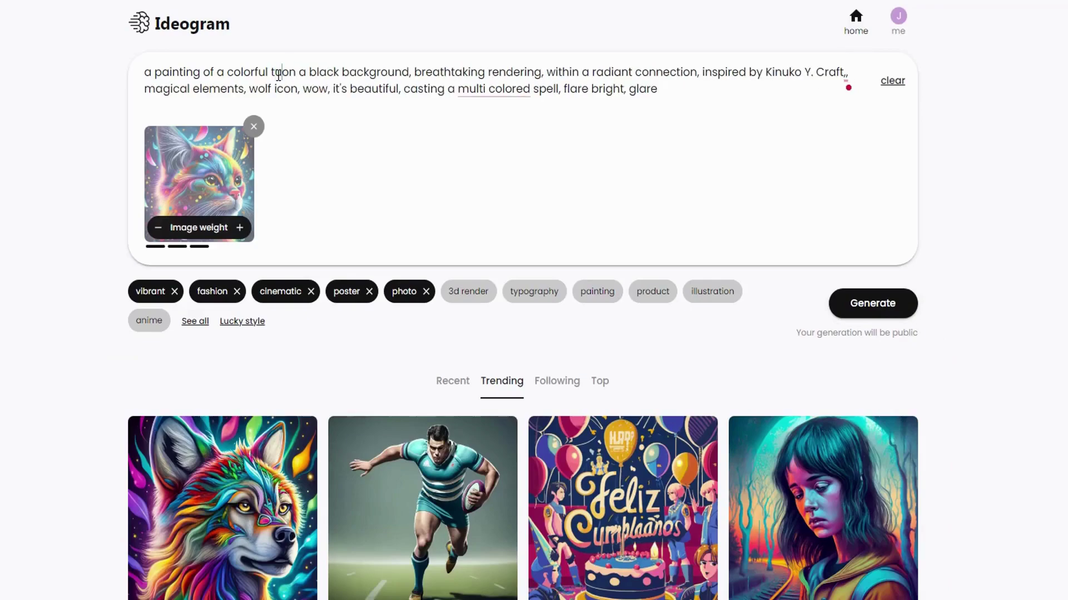
pyautogui.press('BackSpace')
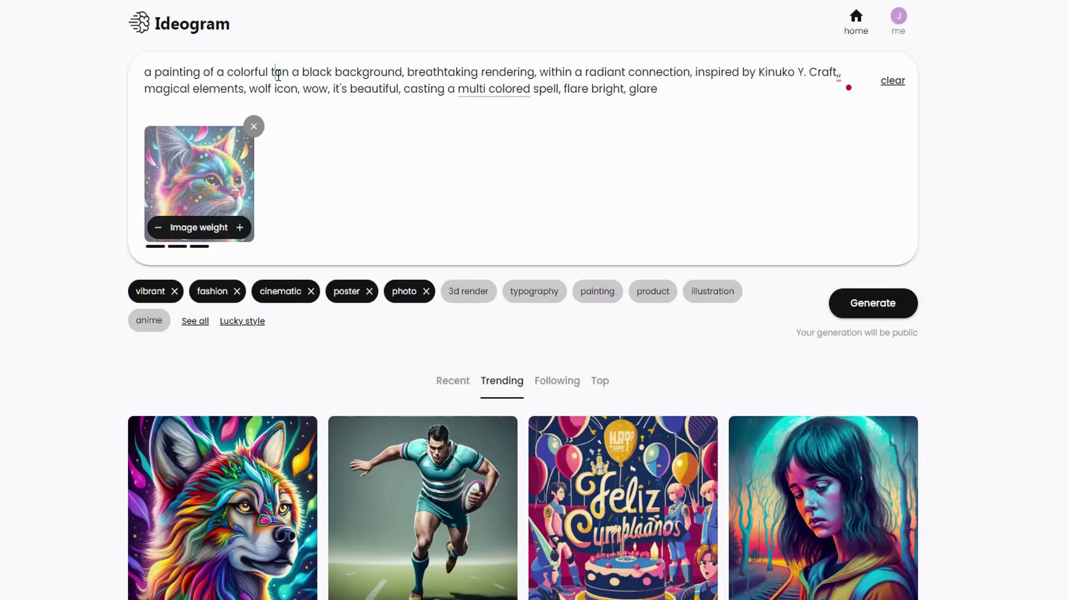
pyautogui.write('iger')
pyautogui.doubleClick(293, 89)
pyautogui.write('tiger')
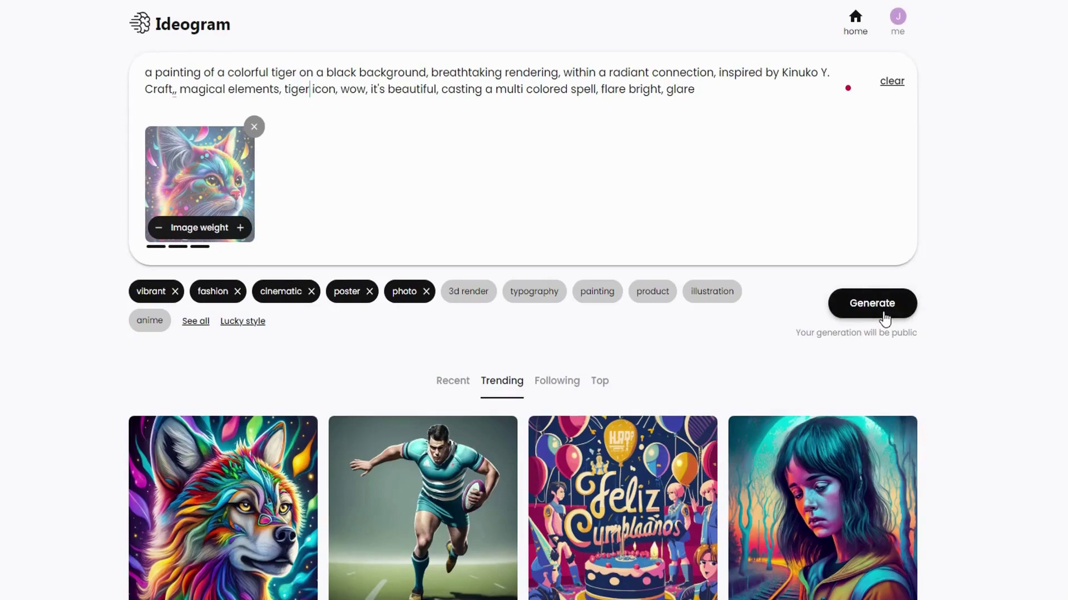
pyautogui.click(884, 316)
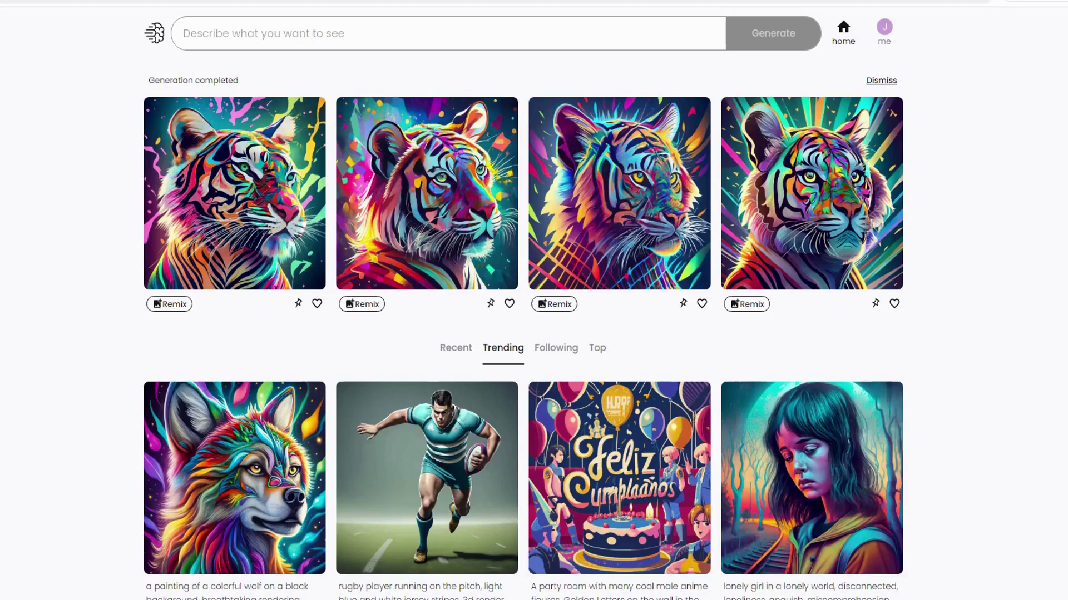
# Begin a new prompt: cartoon white ghost with text "boo".
pyautogui.click(293, 35)
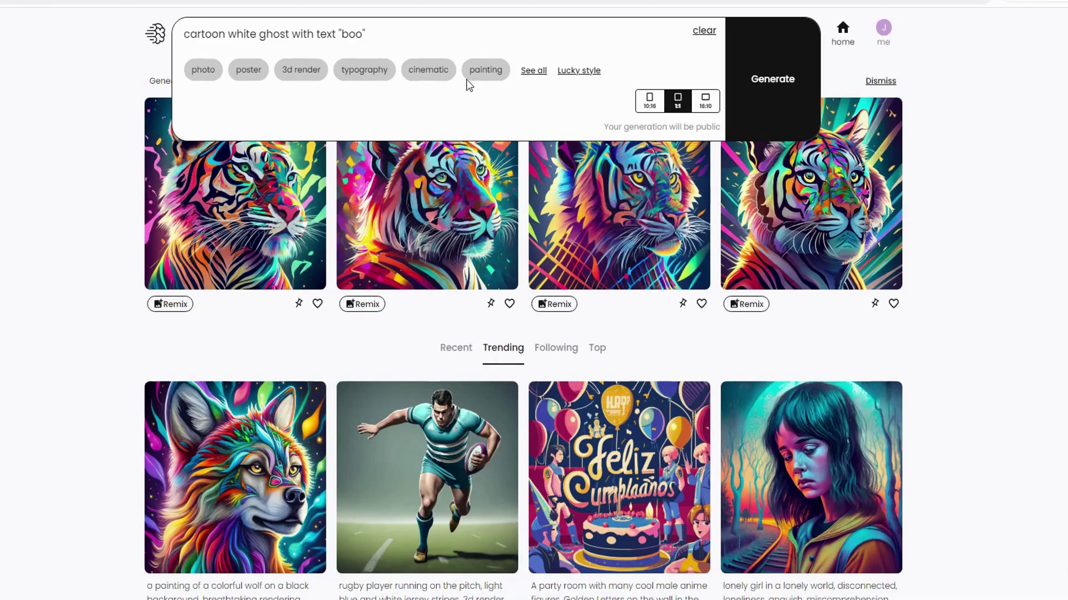
# Apply the typography and poster styles and generate the ghost BOO images.
pyautogui.click(528, 72)
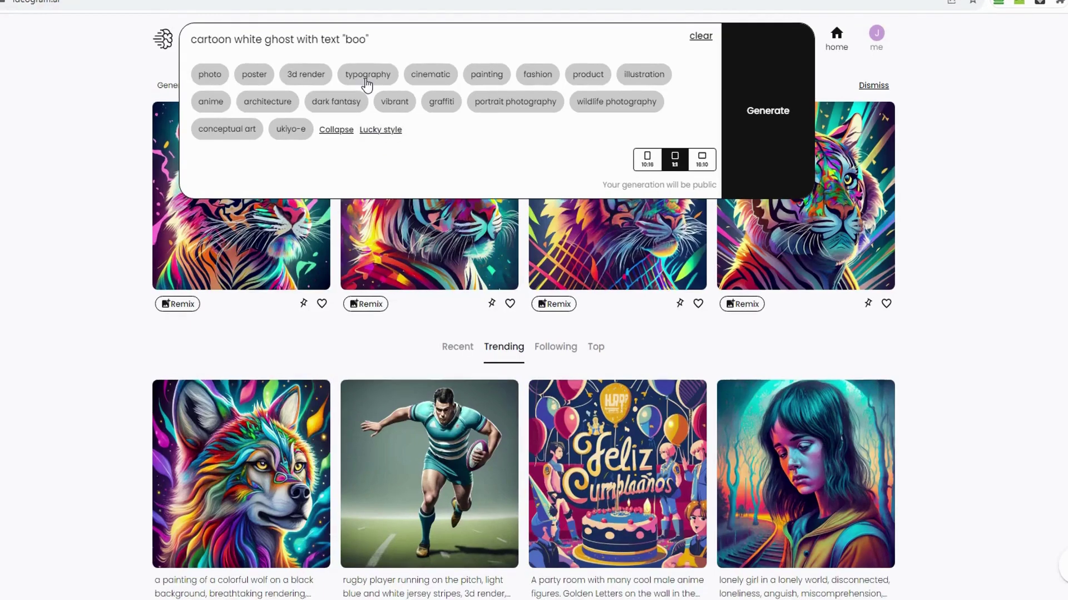
pyautogui.click(371, 80)
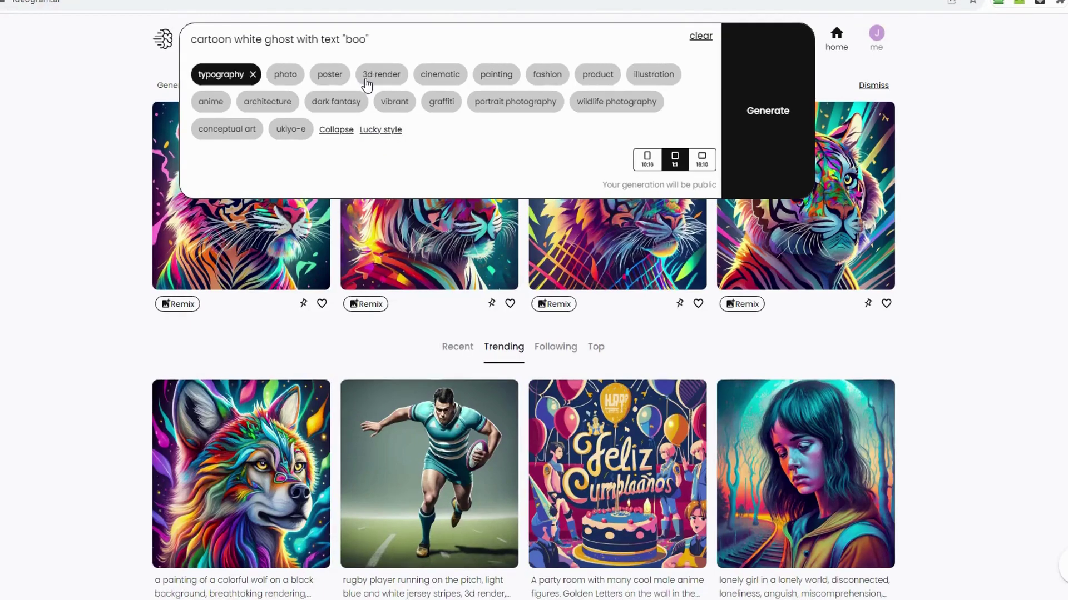
pyautogui.click(328, 83)
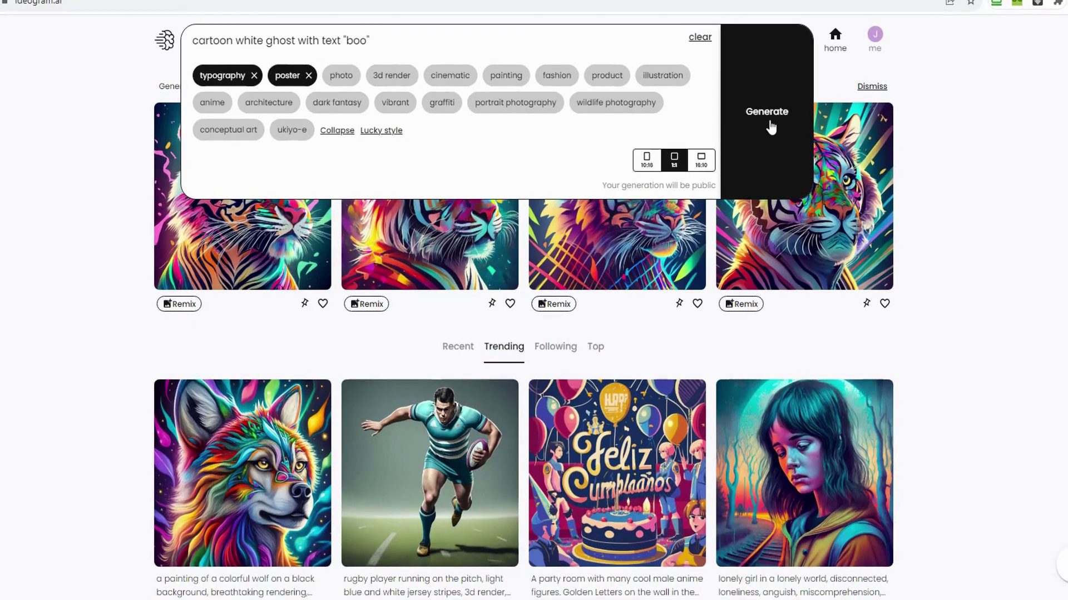
pyautogui.click(770, 127)
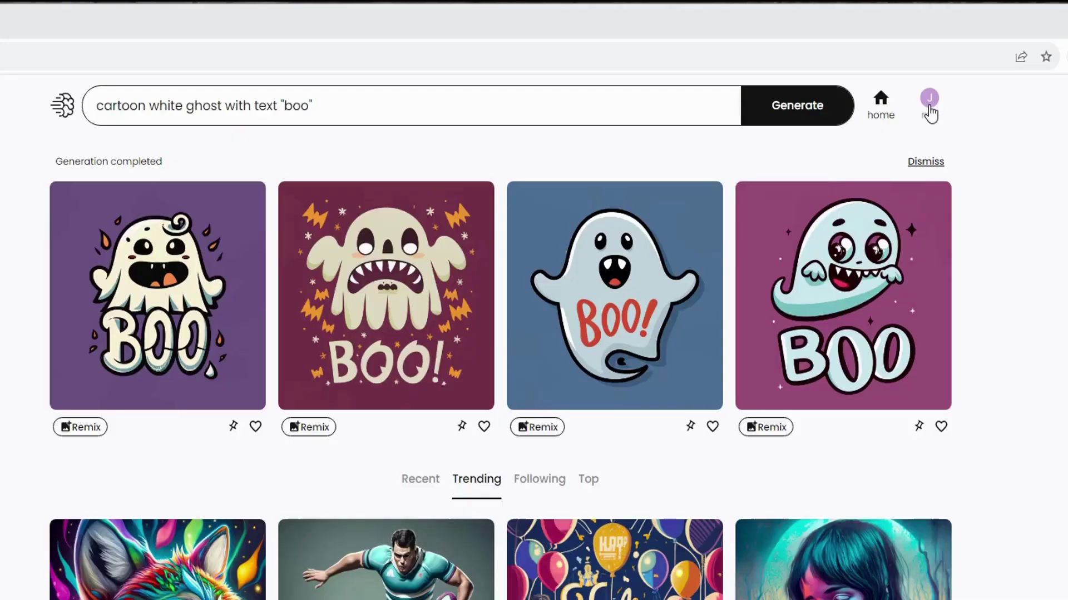
# Go to your own Ideogram profile page.
pyautogui.click(929, 99)
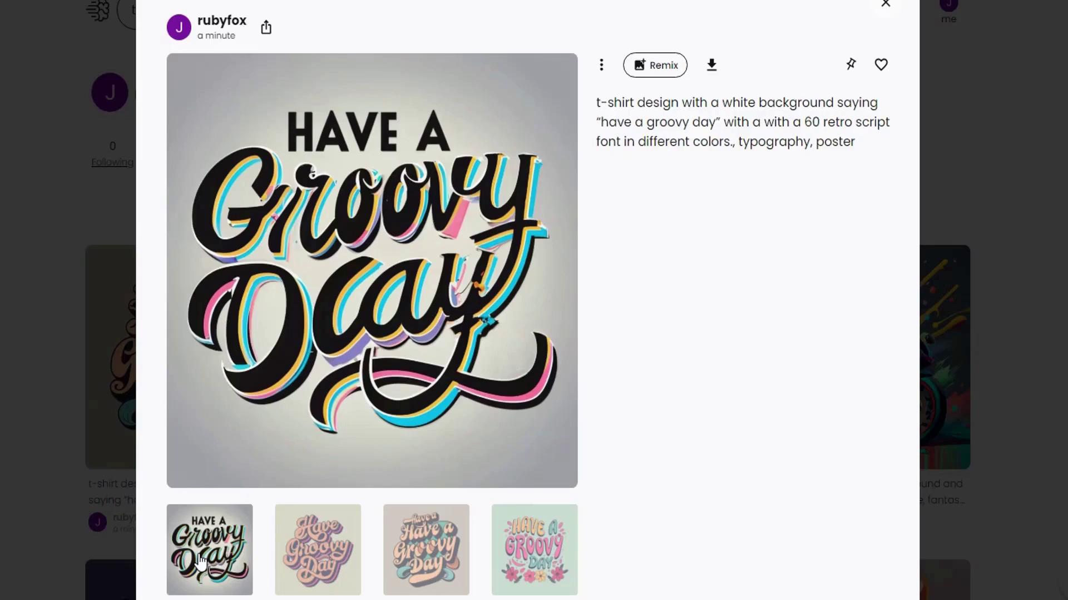
# Compare the second, third and pink floral groovy-day variants, then remix the floral one.
pyautogui.click(306, 567)
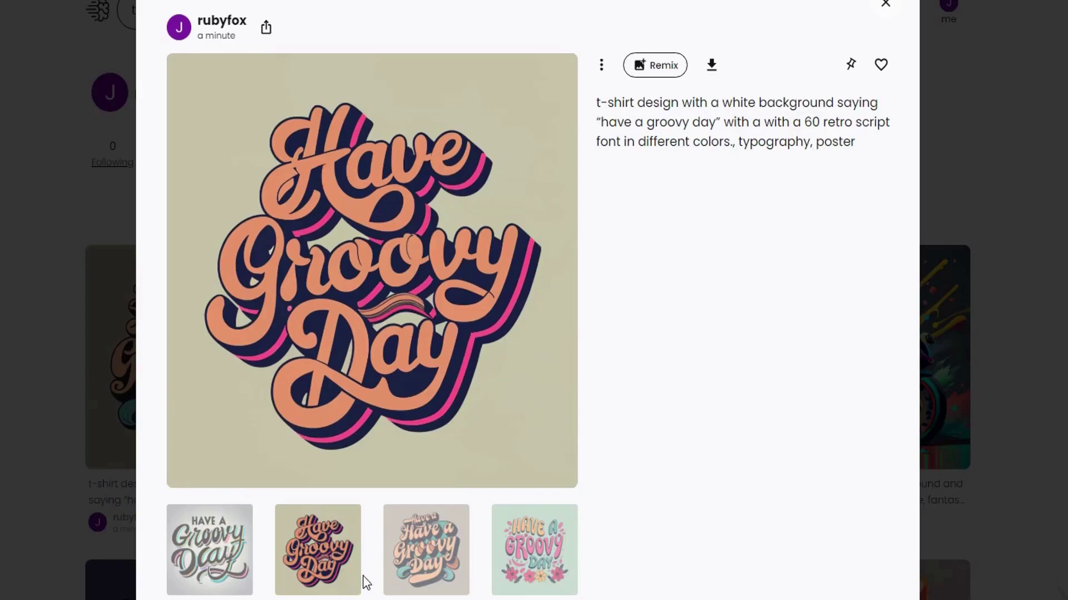
pyautogui.click(435, 568)
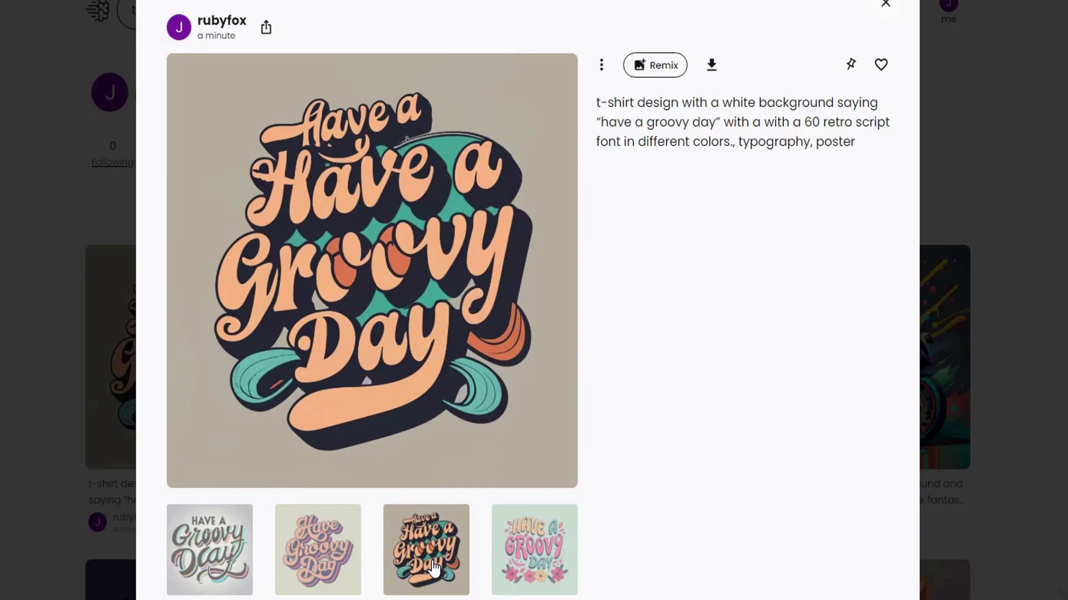
pyautogui.click(535, 562)
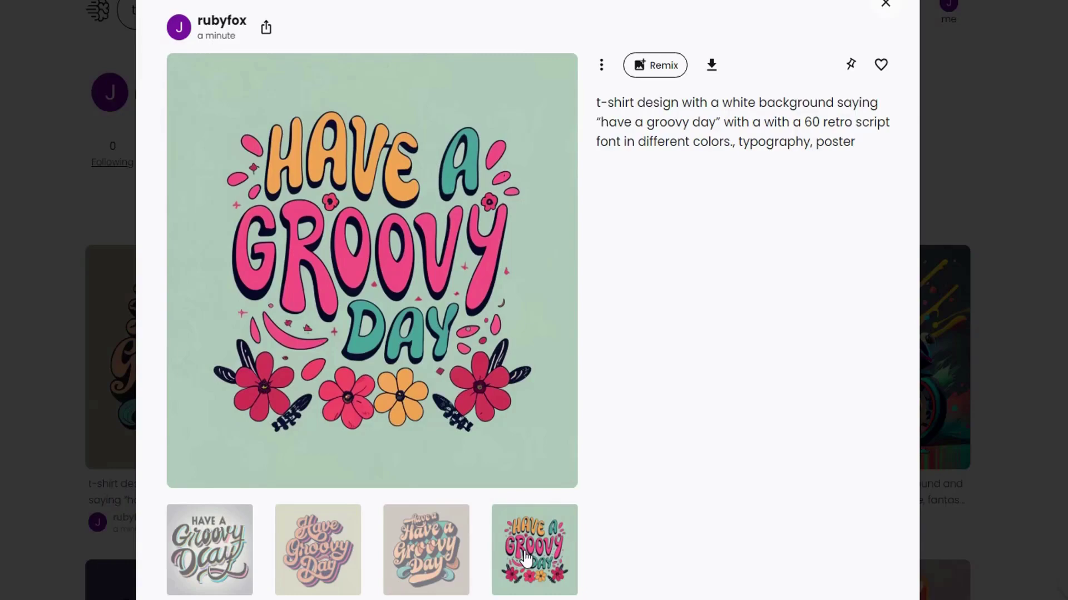
pyautogui.click(661, 71)
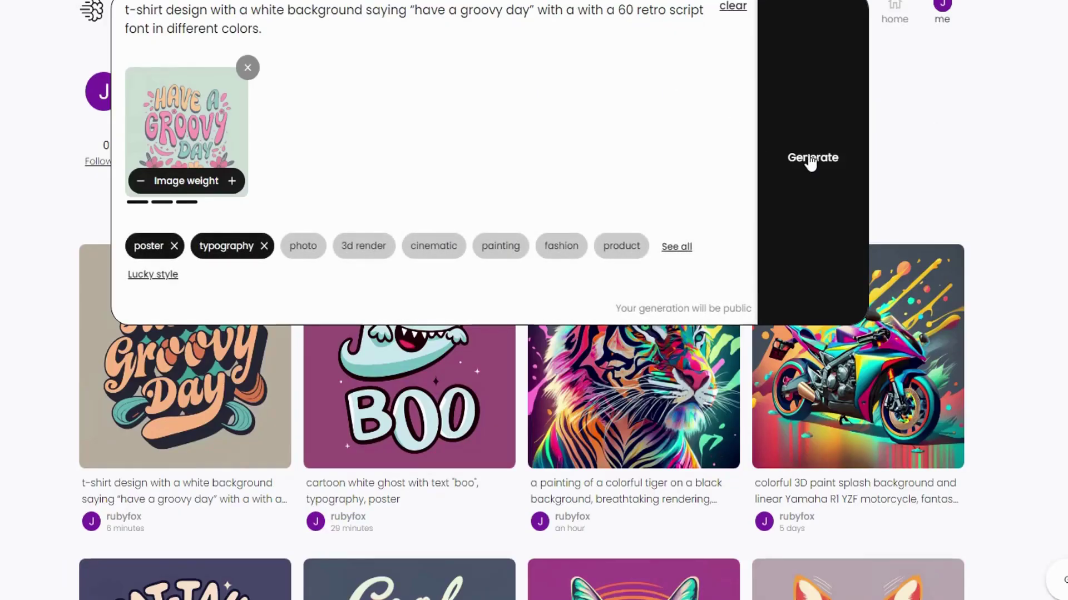
# Generate the remixed groovy-day images and preview the second through fourth results.
pyautogui.click(810, 161)
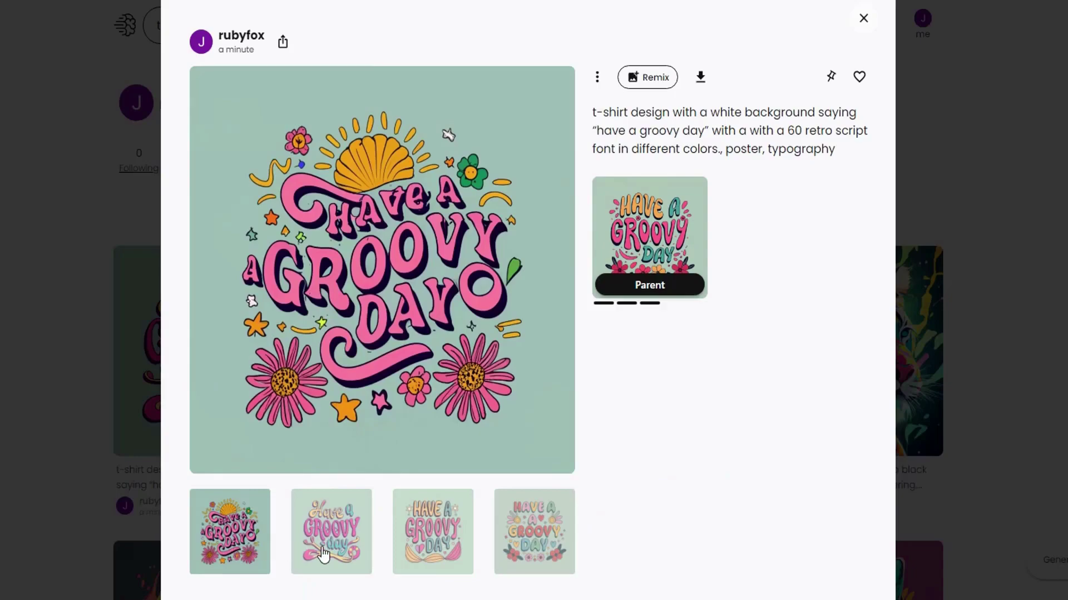
pyautogui.click(329, 554)
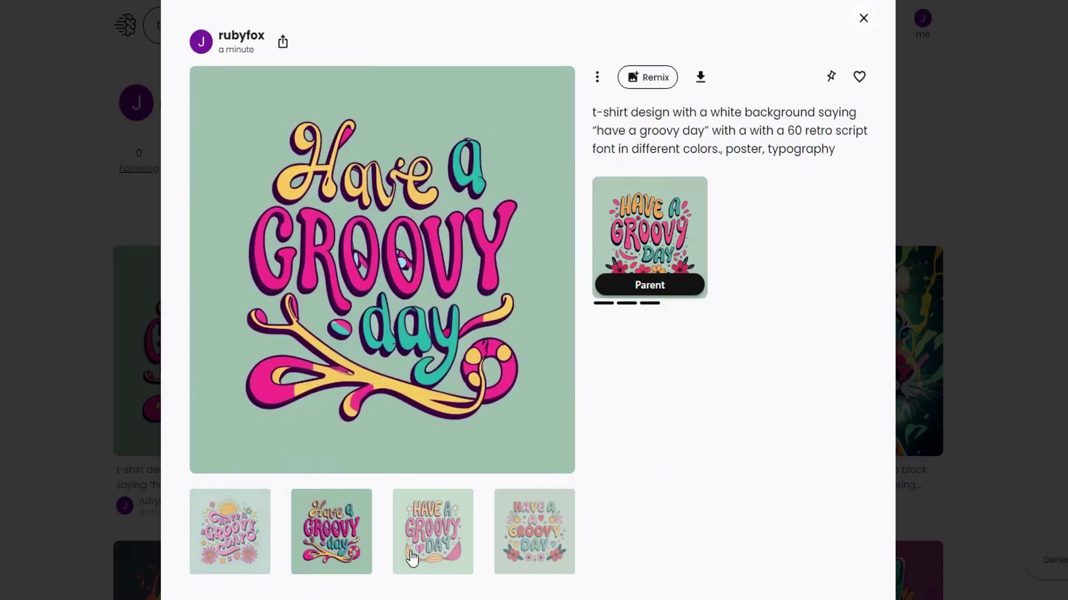
pyautogui.click(434, 557)
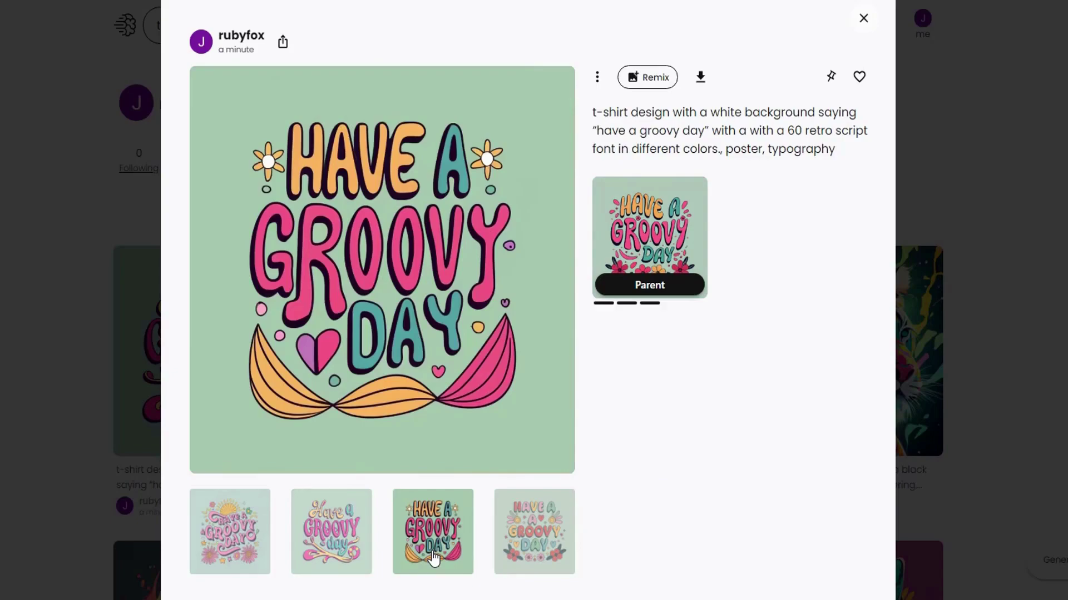
pyautogui.click(520, 551)
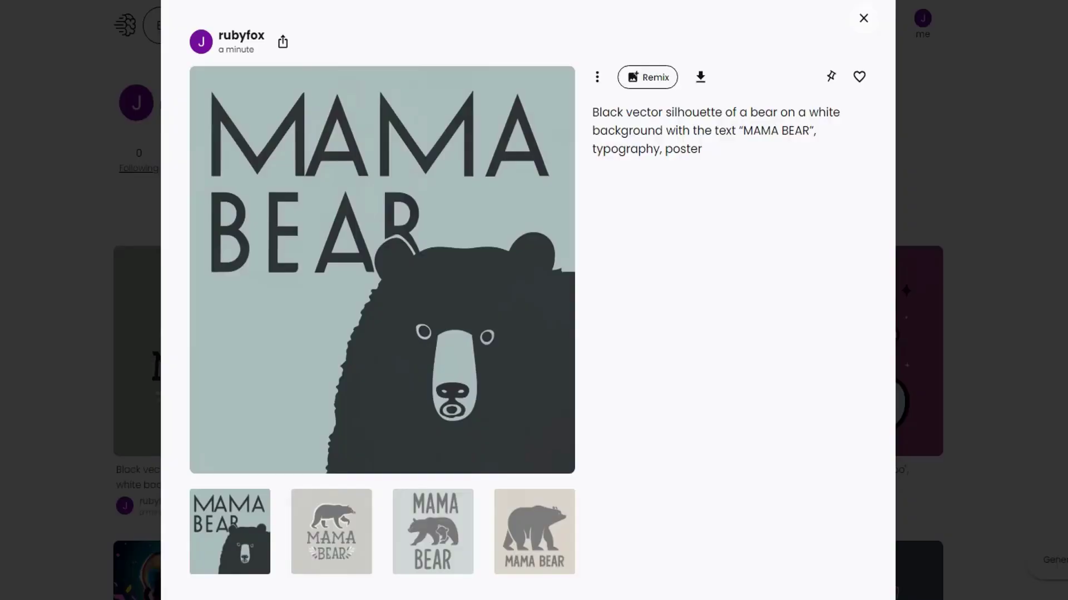
# Review the second, third and fourth Mama Bear designs, ending on the walking bear.
pyautogui.click(320, 536)
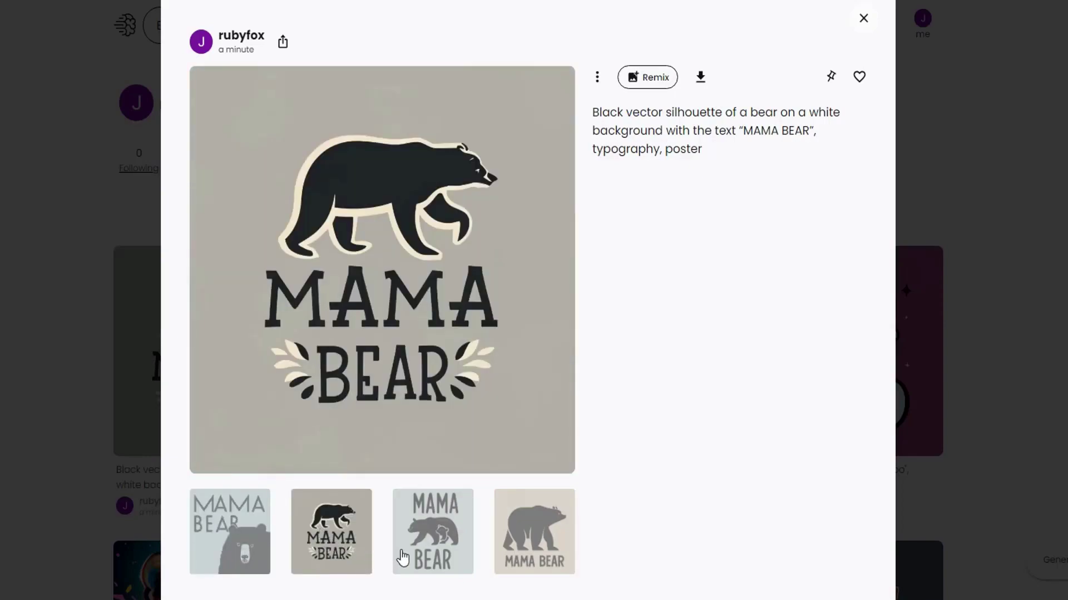
pyautogui.click(442, 552)
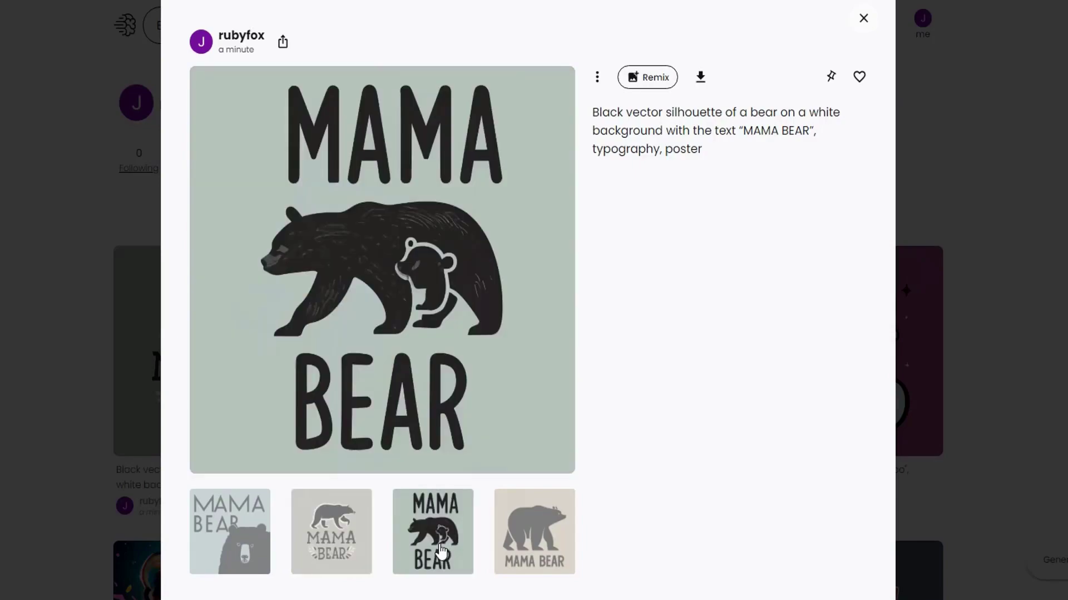
pyautogui.click(531, 548)
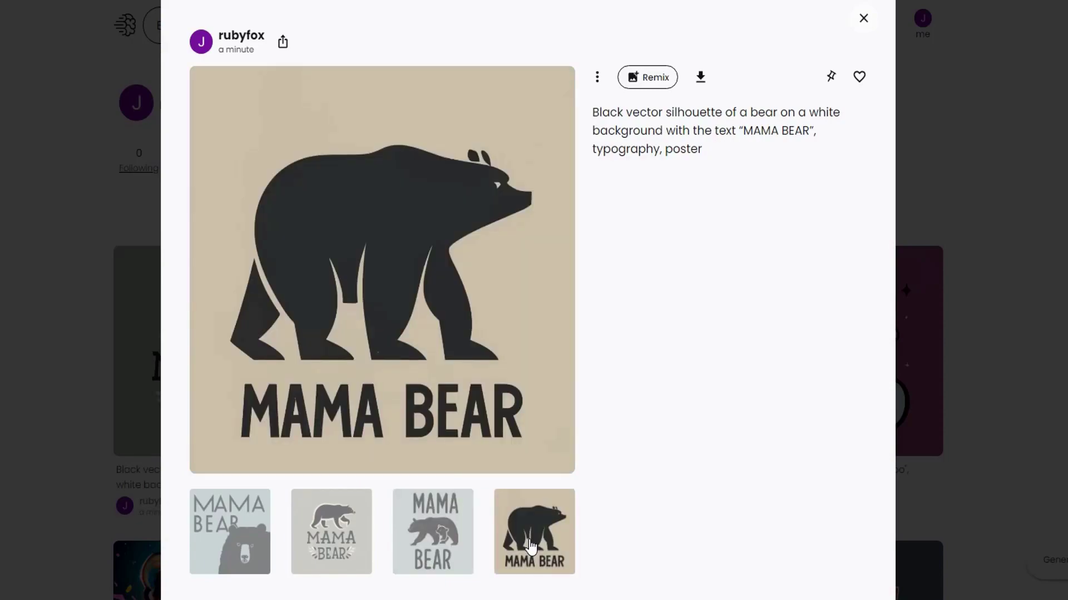
pyautogui.click(341, 554)
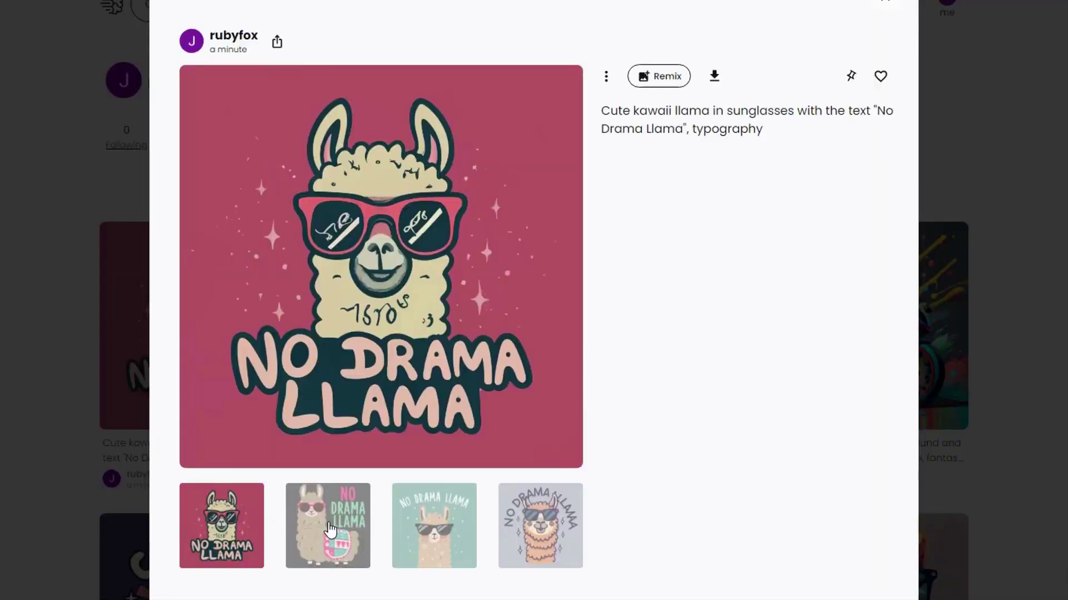
# Preview the second, third and fourth No Drama Llama designs.
pyautogui.click(329, 530)
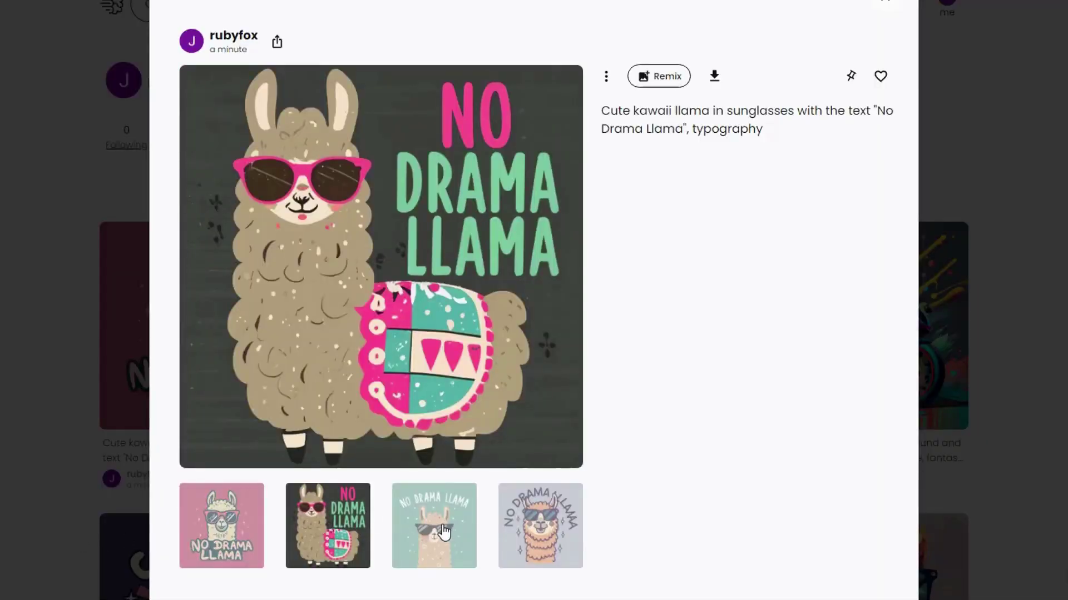
pyautogui.click(443, 531)
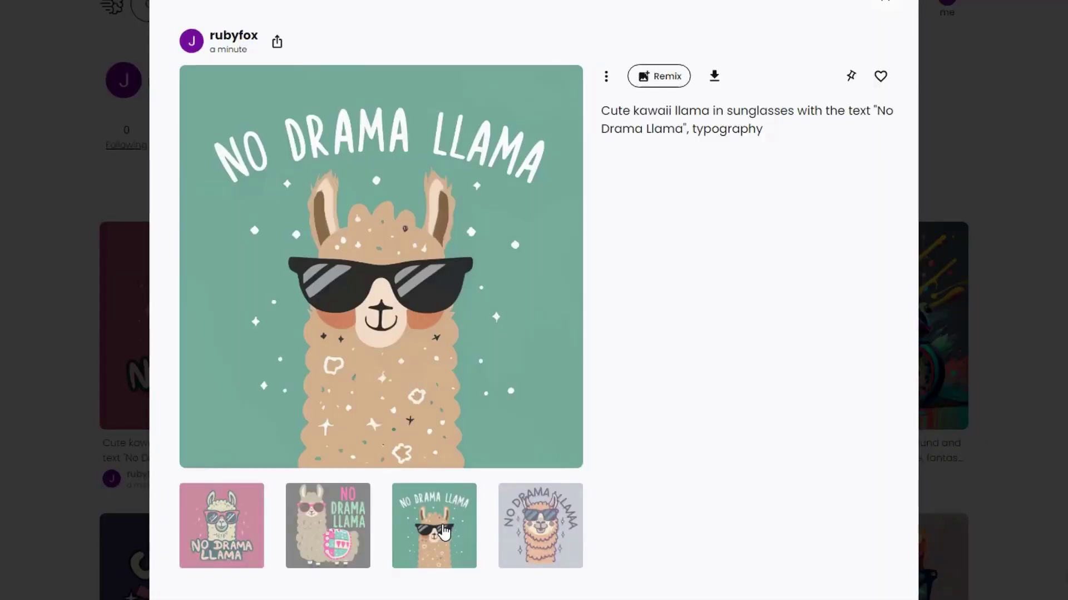
pyautogui.click(547, 543)
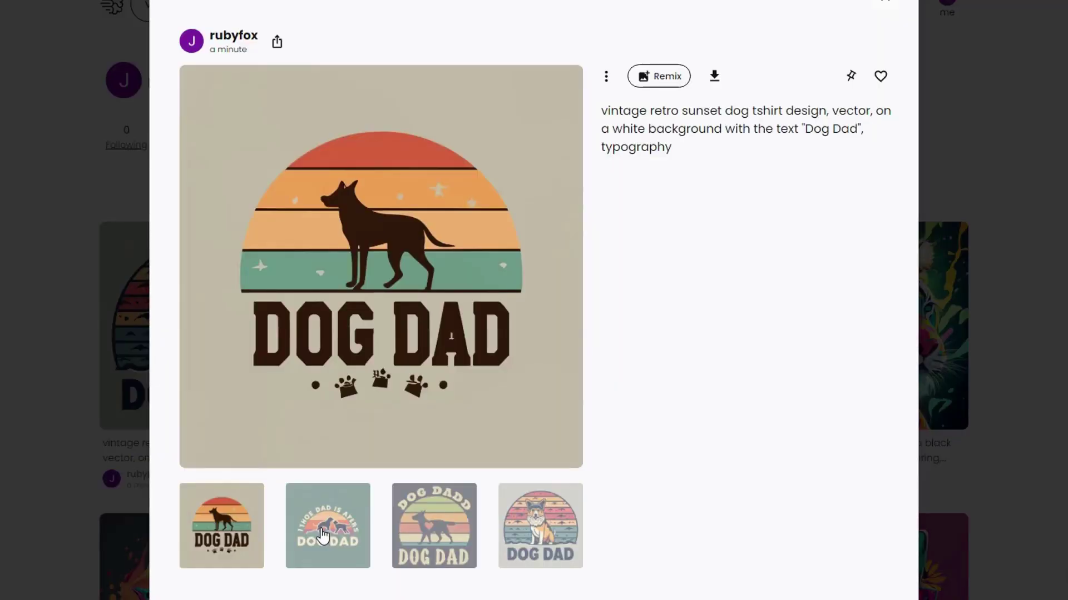
# Preview the Dog Dad variants, including the corgi, settling on the third striped sunset design.
pyautogui.click(323, 536)
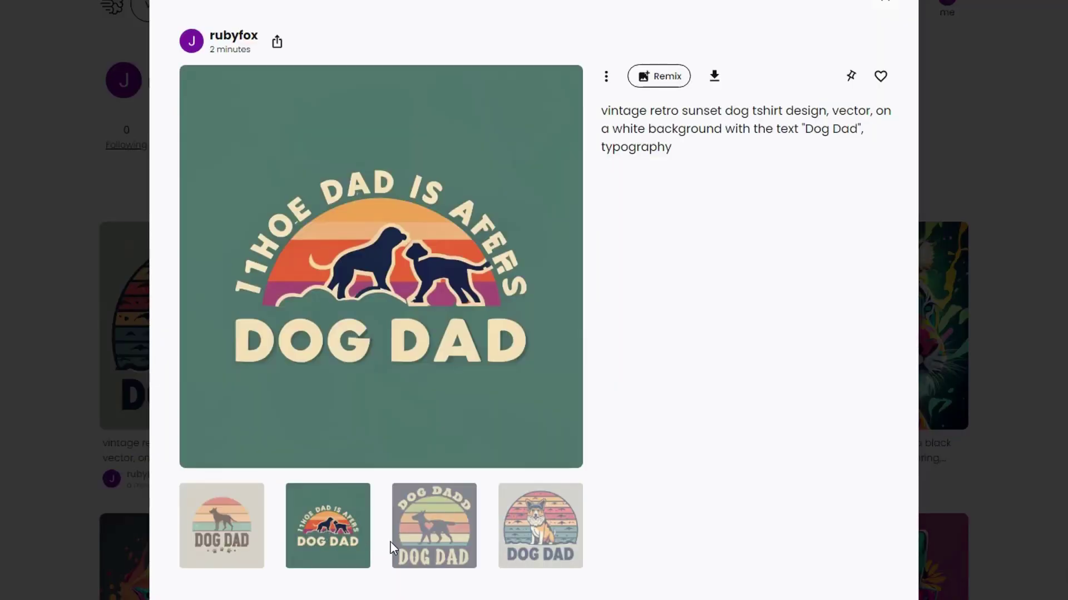
pyautogui.click(436, 542)
pyautogui.click(534, 528)
pyautogui.click(436, 542)
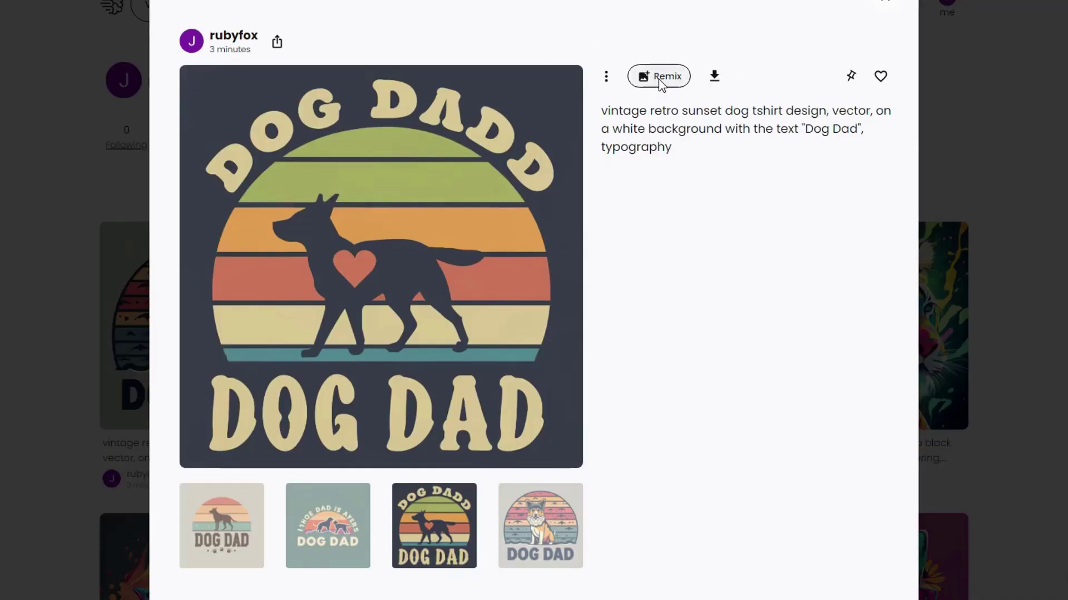
# Remix the striped sunset Dog Dad design, generate, and view the second to fourth variations.
pyautogui.click(658, 83)
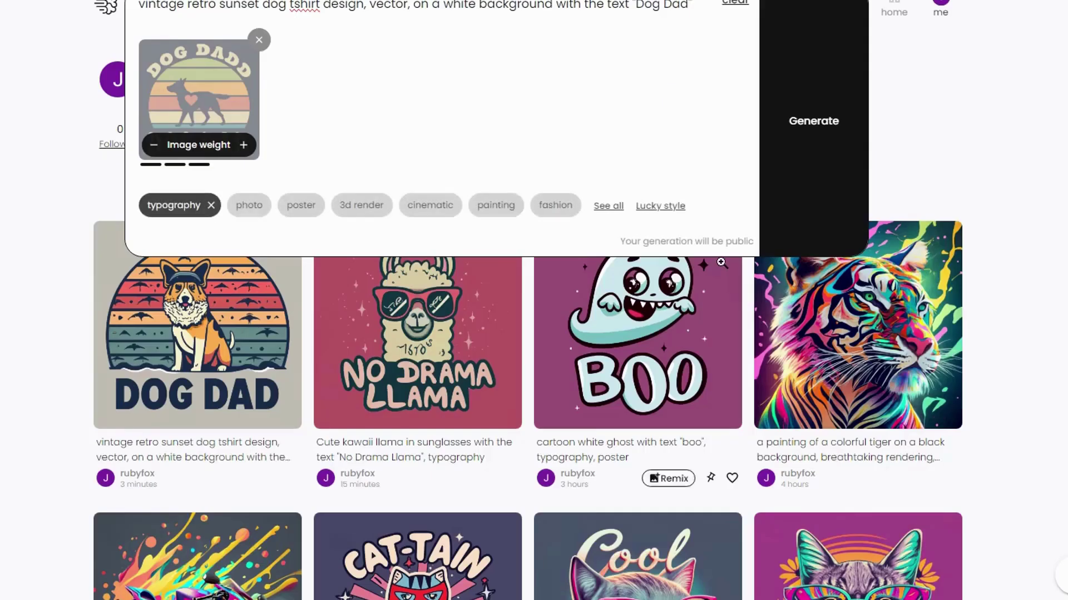
pyautogui.click(818, 125)
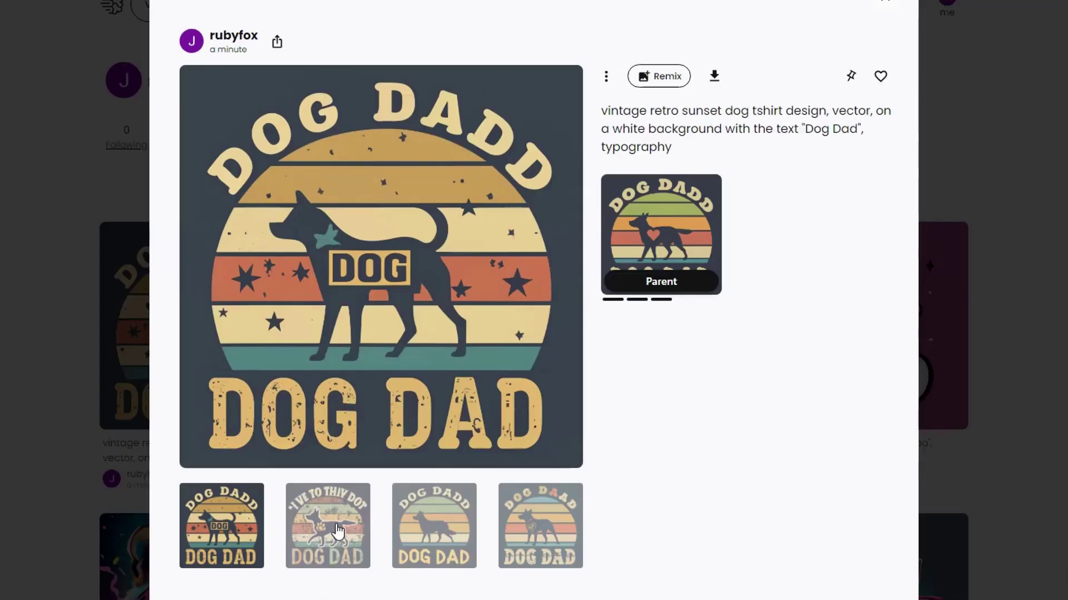
pyautogui.click(338, 531)
pyautogui.click(429, 547)
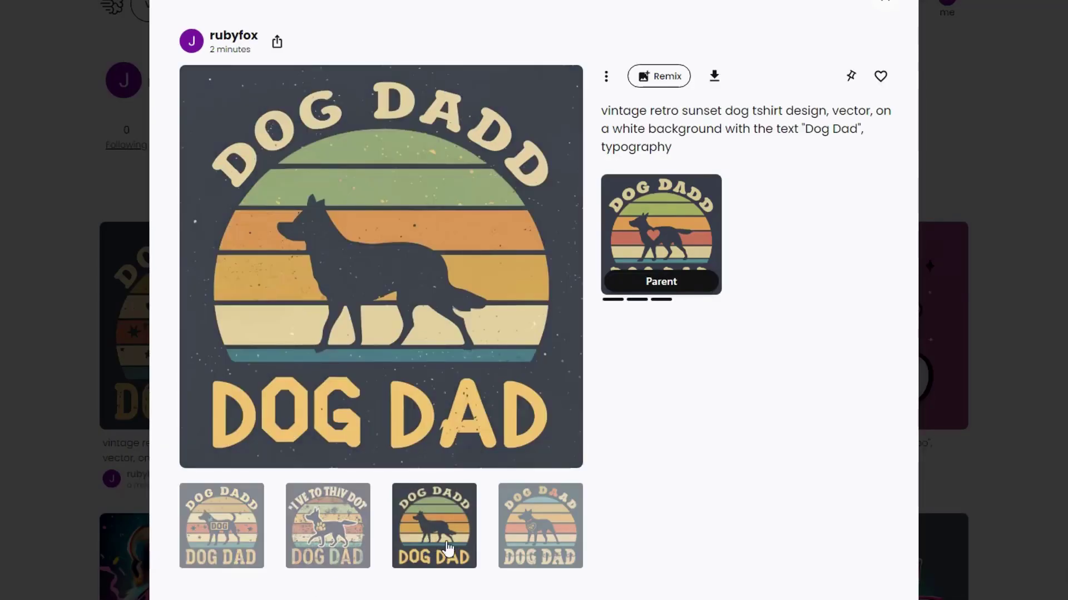
pyautogui.click(523, 545)
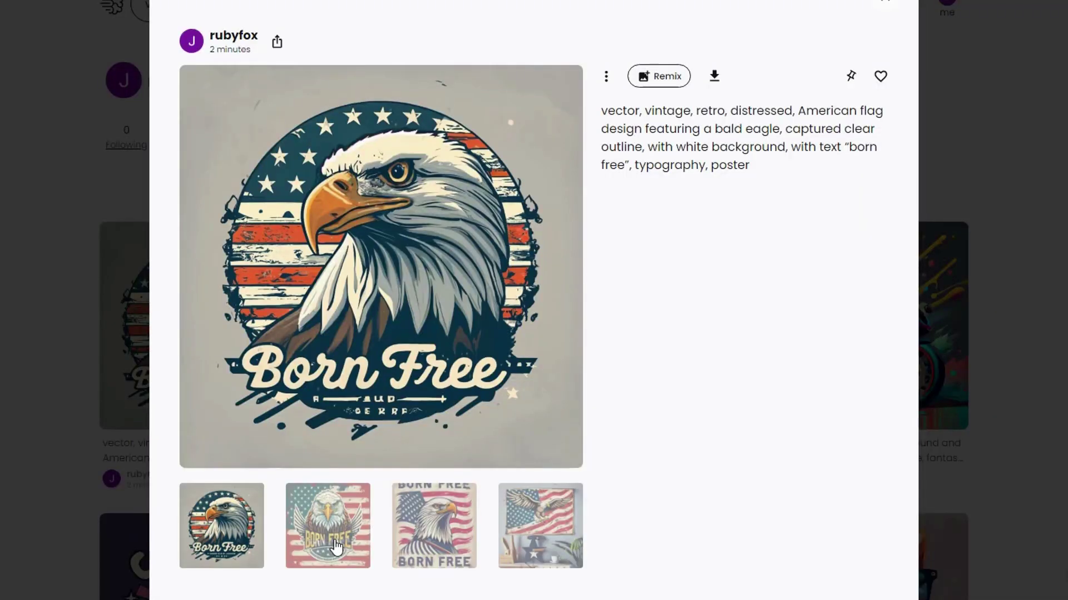
# Flip through the second, third and flag-on-wall eagle designs, then return to the circular badge.
pyautogui.click(336, 547)
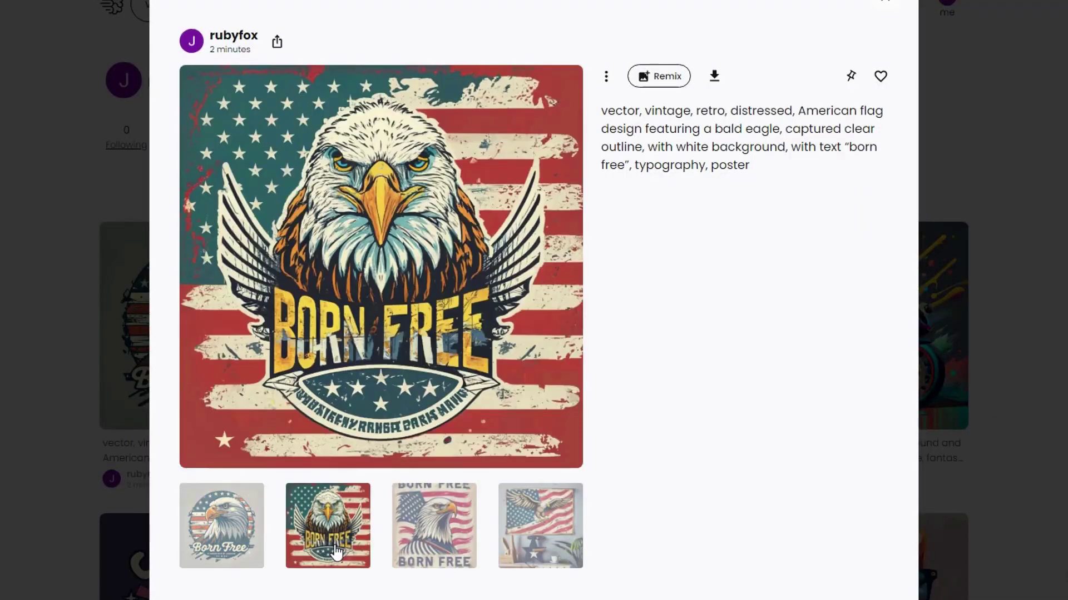
pyautogui.click(450, 538)
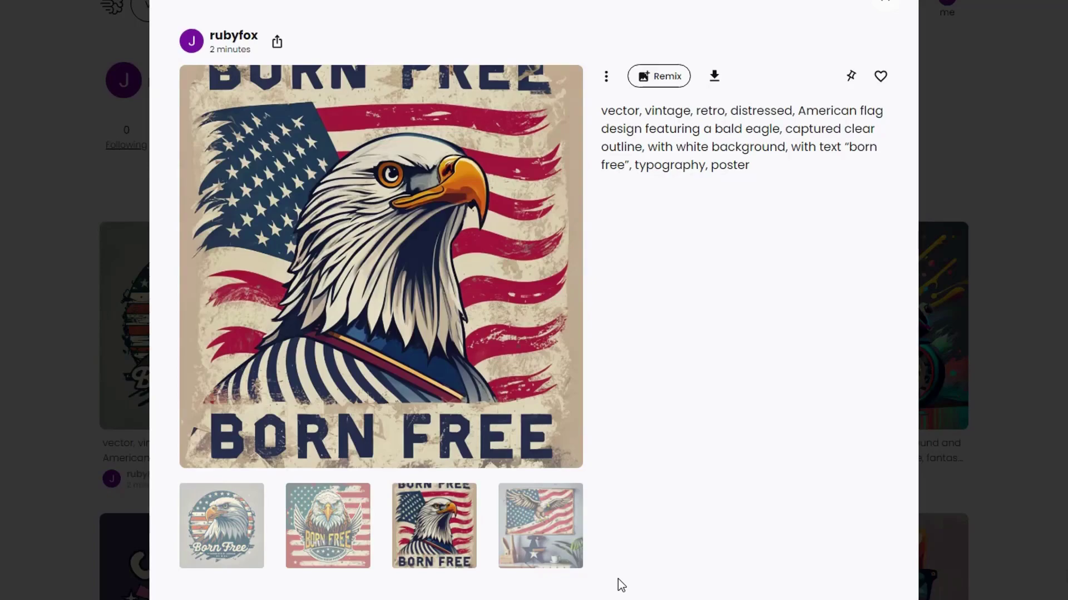
pyautogui.click(548, 542)
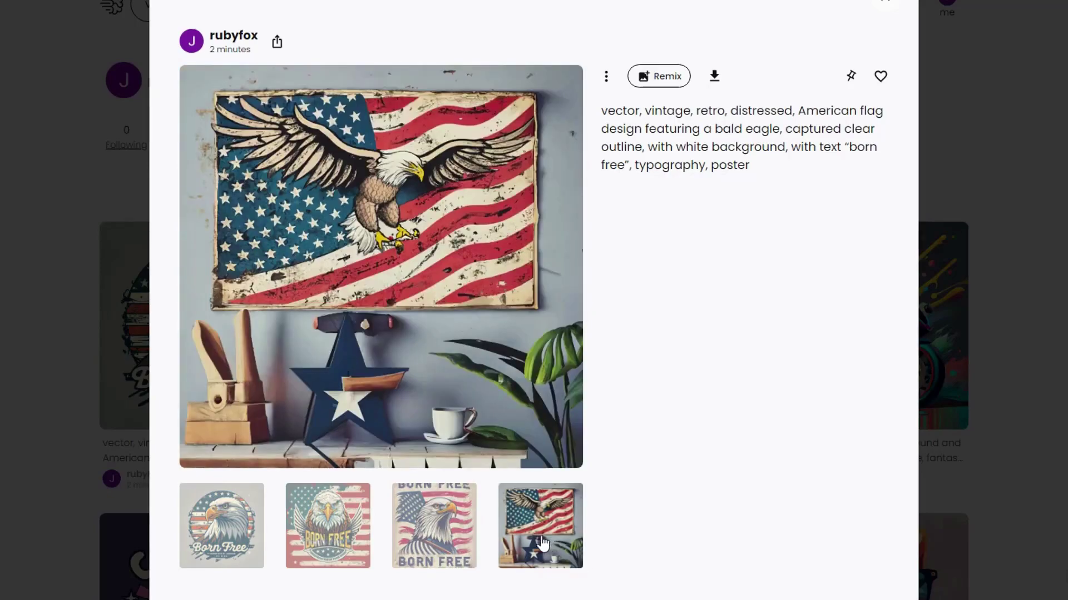
pyautogui.press('Right')
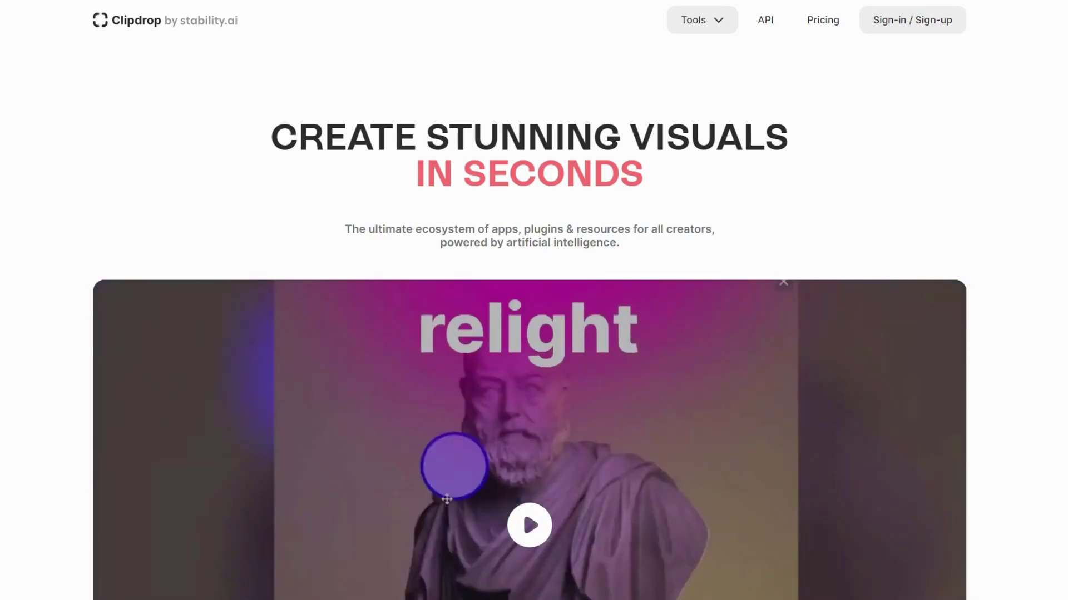
# Strip the background from Eagle_and_Flag.jpeg with Clipdrop's Remove background tool.
pyautogui.click(720, 27)
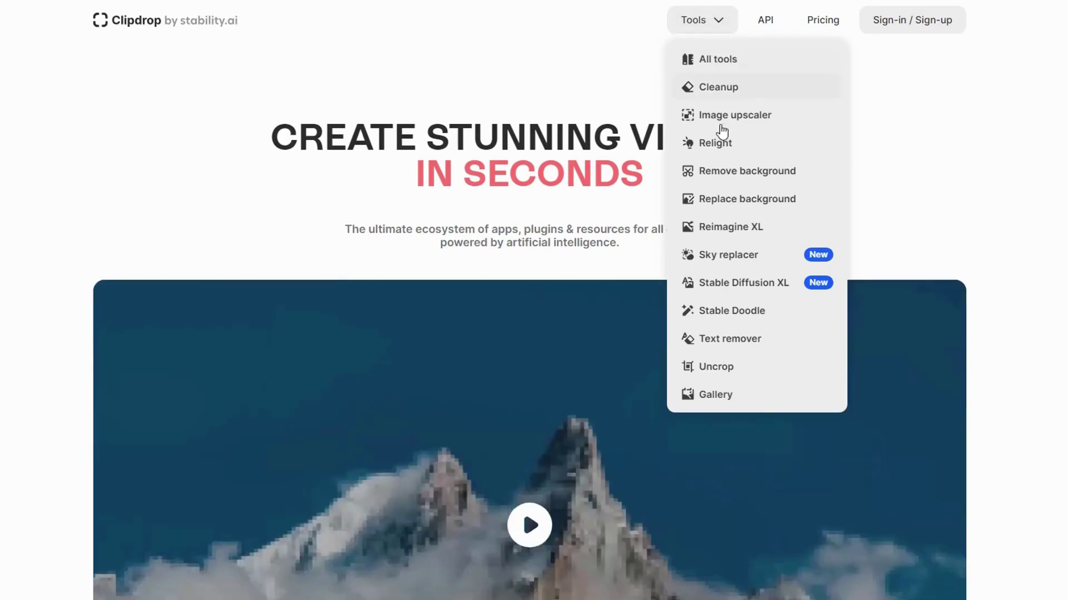
pyautogui.click(725, 173)
pyautogui.moveTo(1067, 333); pyautogui.dragTo(509, 349)
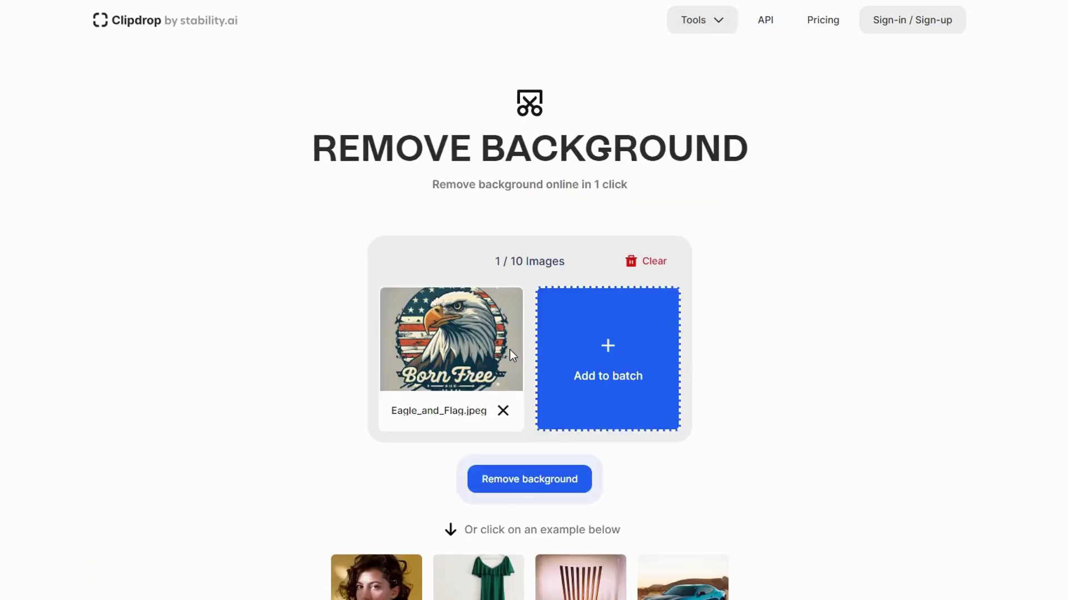
pyautogui.click(560, 481)
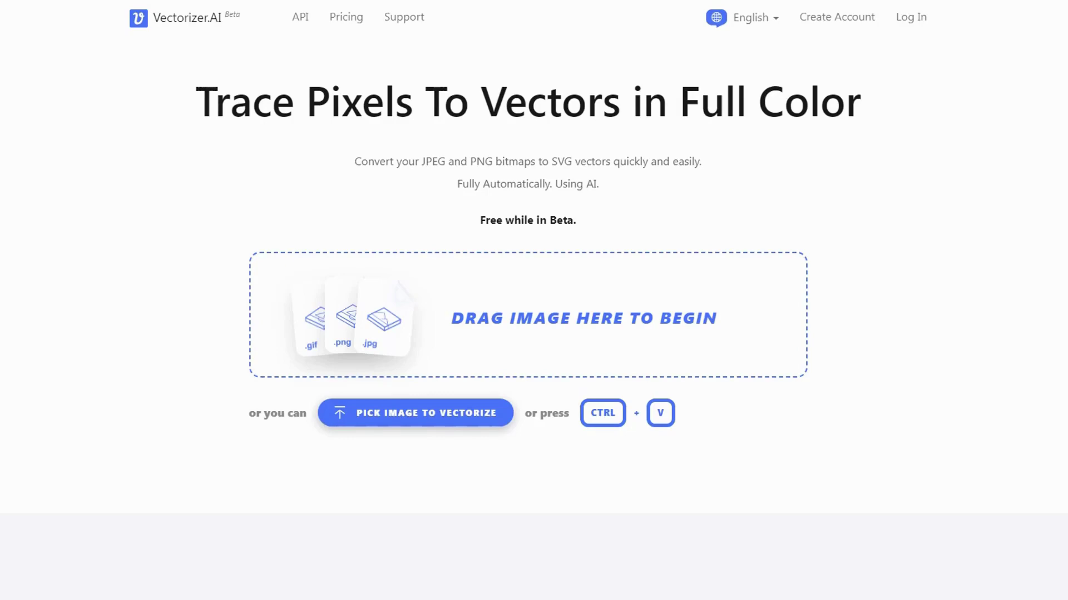
# Vectorize the background-free eagle, inspect its head and flag in the comparison, then reach download options.
pyautogui.moveTo(602, 326); pyautogui.dragTo(508, 328)
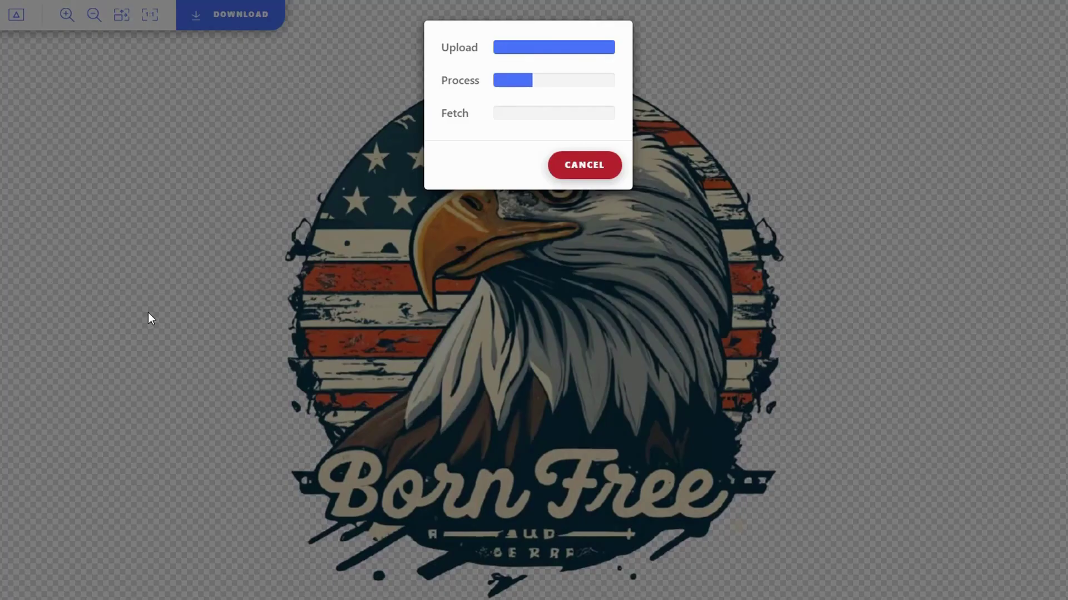
pyautogui.scroll(5, 404, 339)
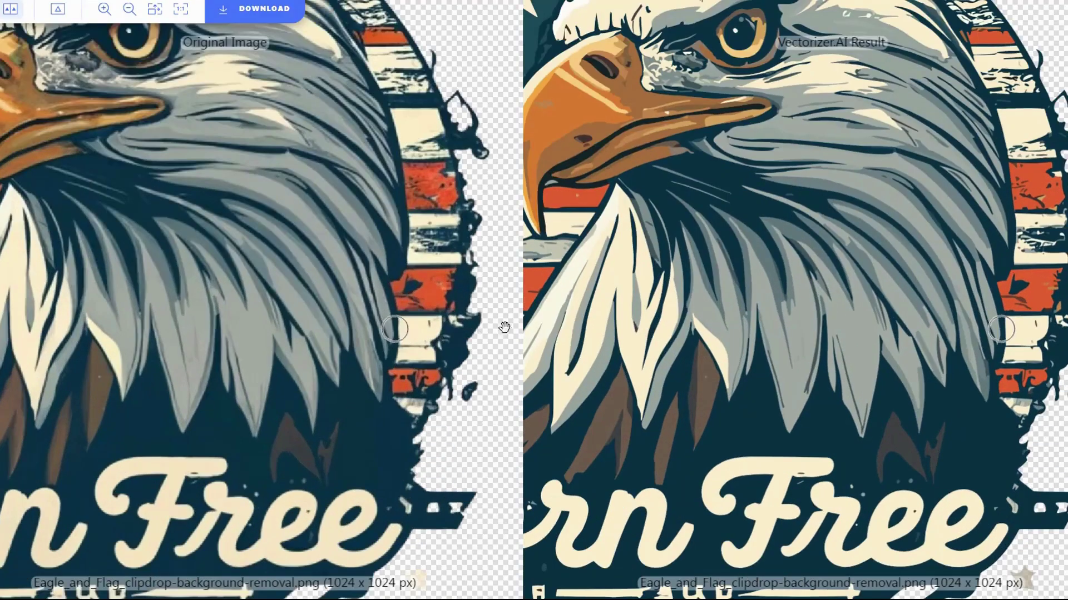
pyautogui.moveTo(603, 314); pyautogui.dragTo(904, 489)
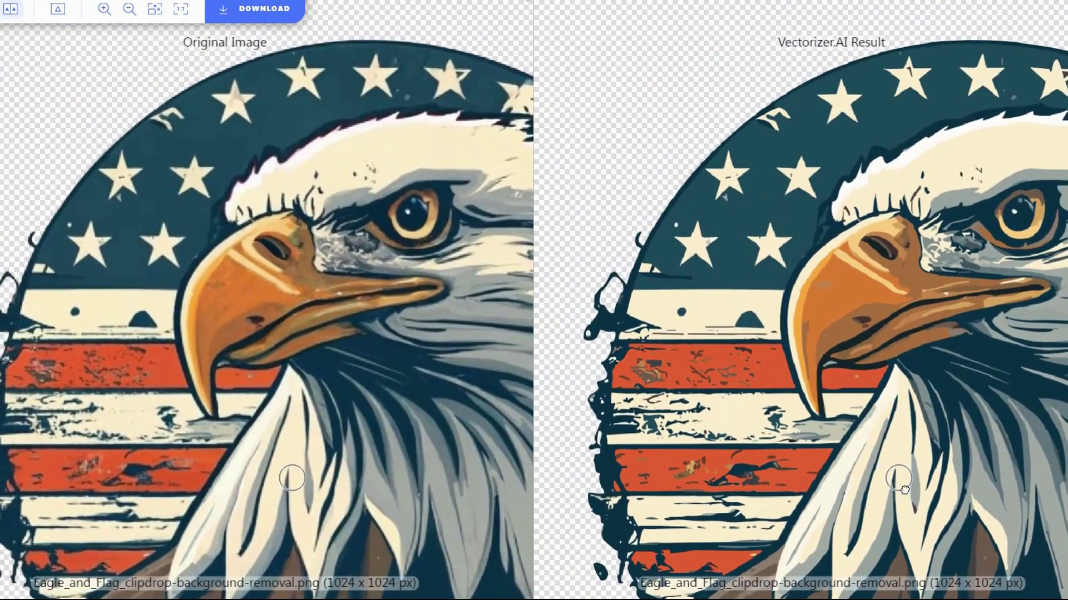
pyautogui.scroll(-3, 905, 490)
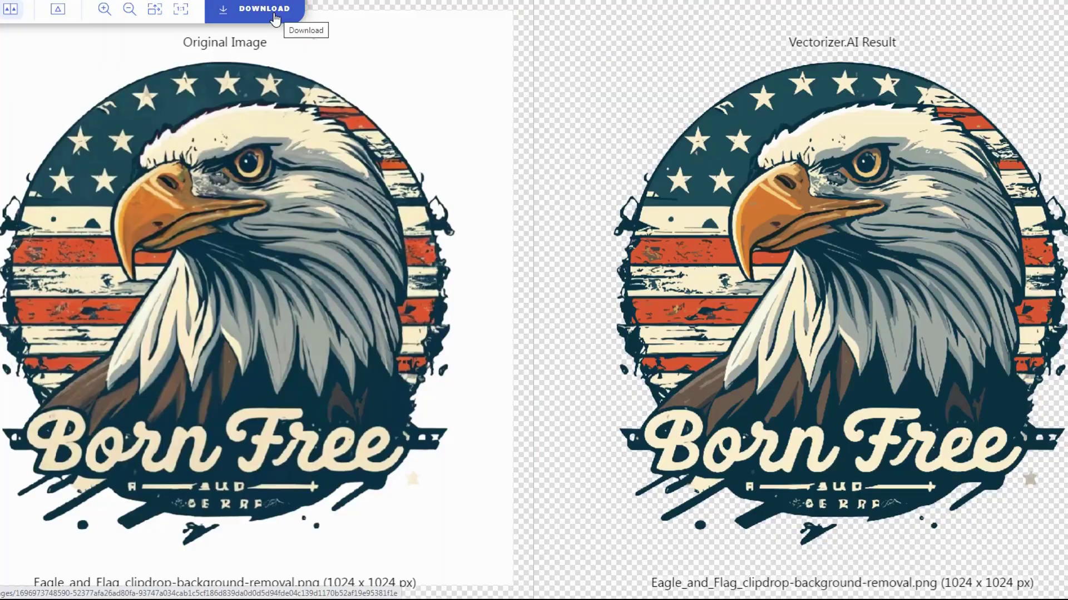
pyautogui.click(275, 12)
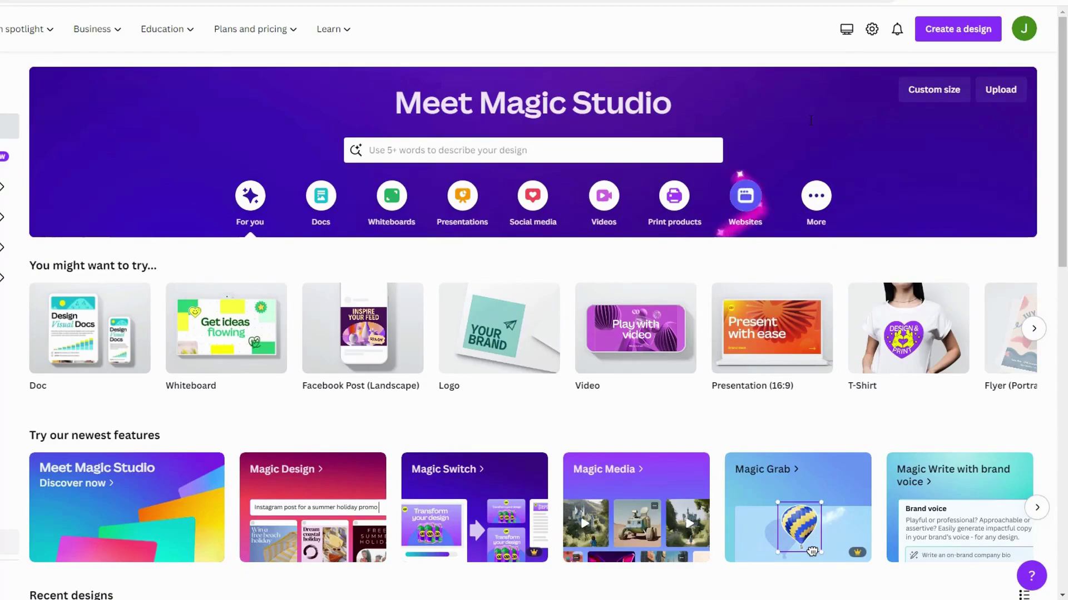
# Create a custom-size Canva design 4500 px wide by 5100 px high.
pyautogui.click(954, 29)
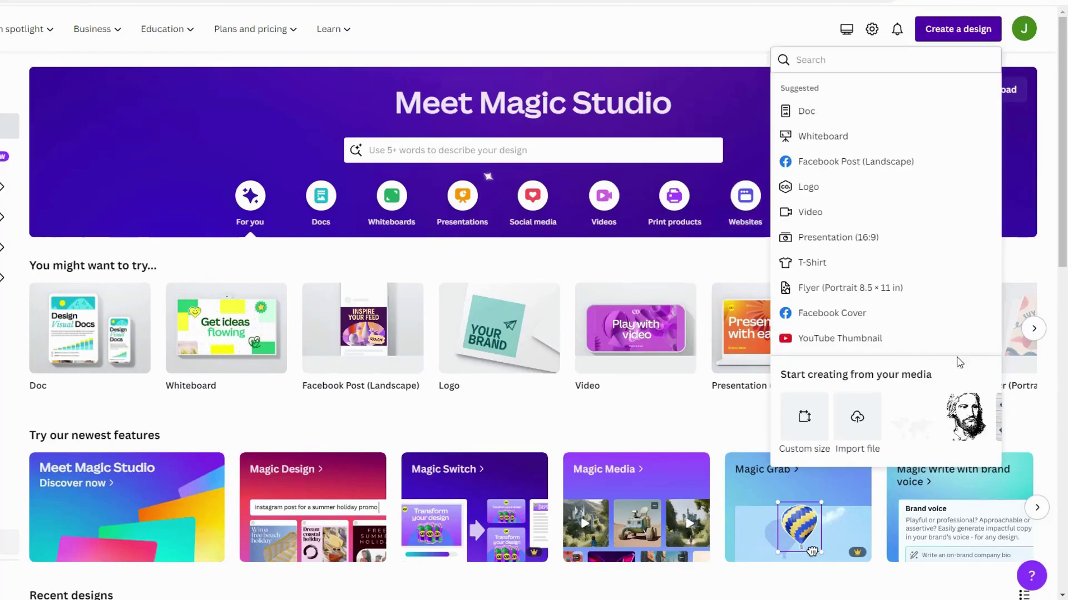
pyautogui.click(809, 421)
pyautogui.write('4500')
pyautogui.press('Tab')
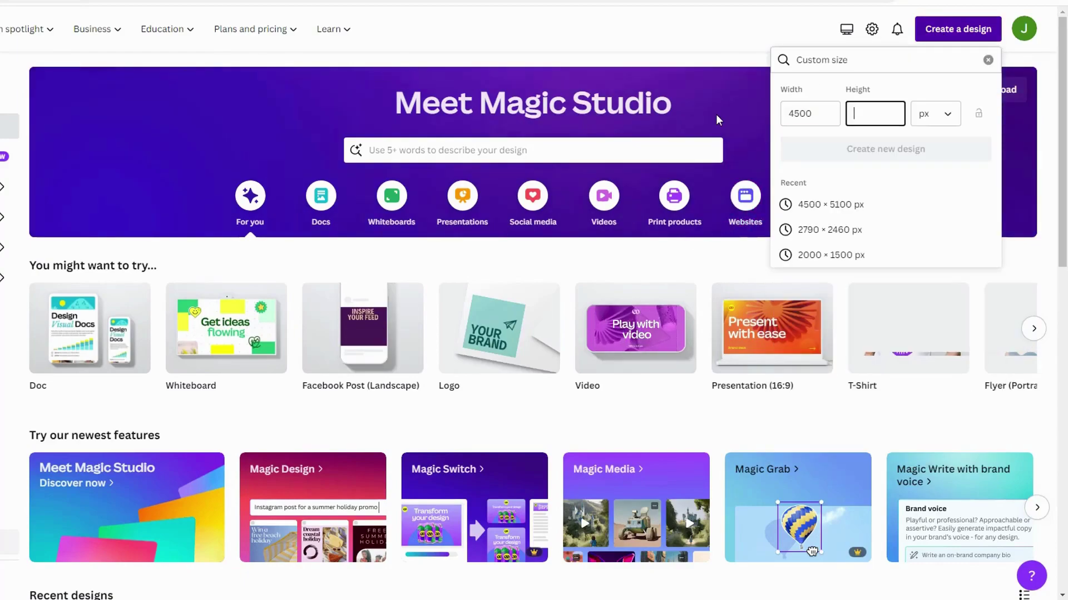
pyautogui.write('5100')
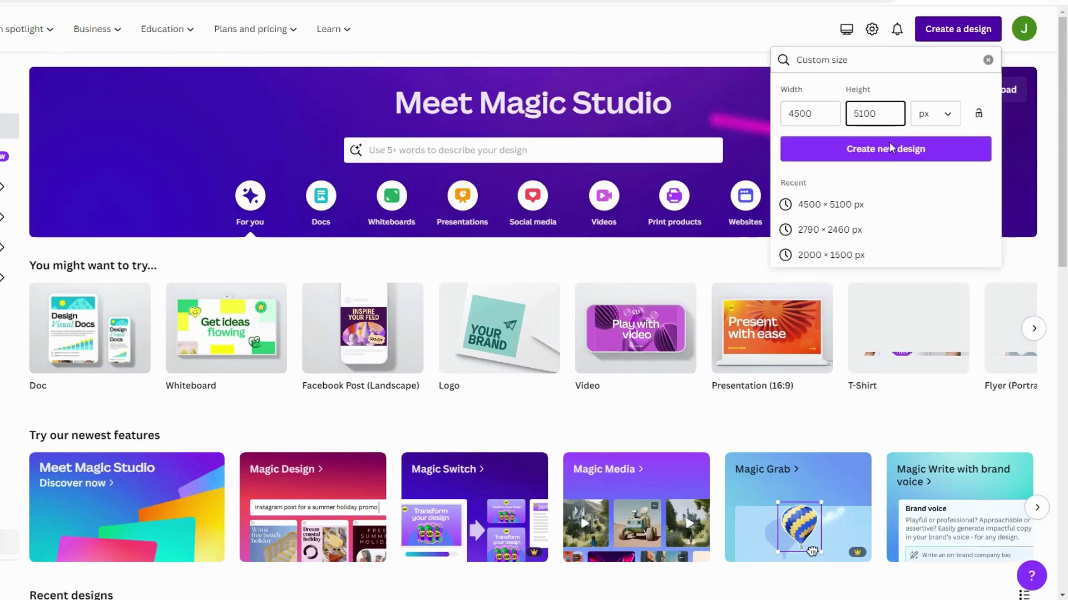
pyautogui.click(880, 154)
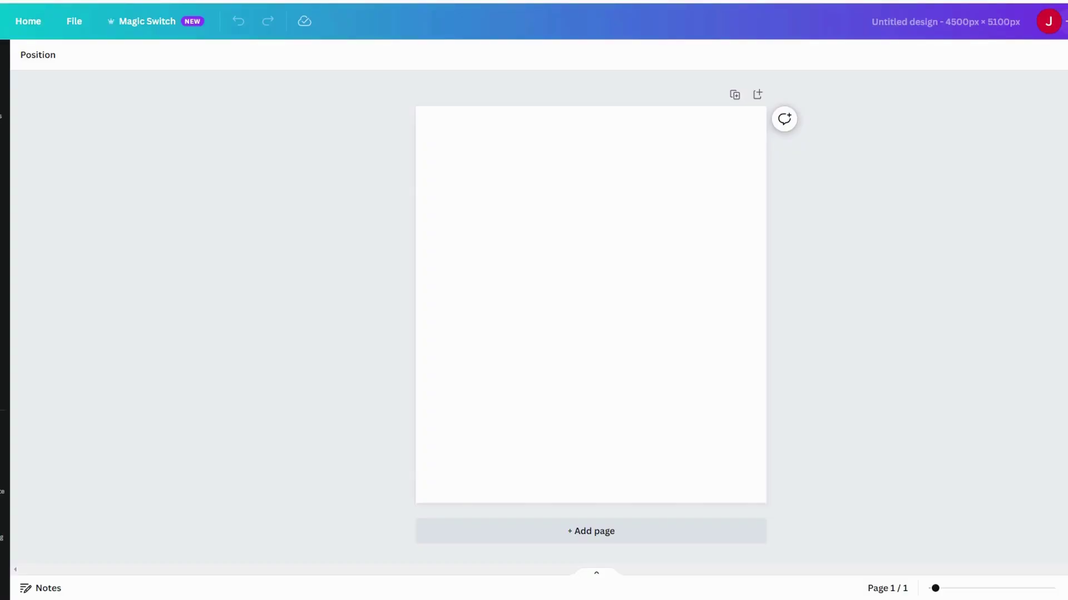
# Place the eagle upload on the page, enlarge it to about 4012 px square and centre it.
pyautogui.moveTo(1067, 339); pyautogui.dragTo(703, 325)
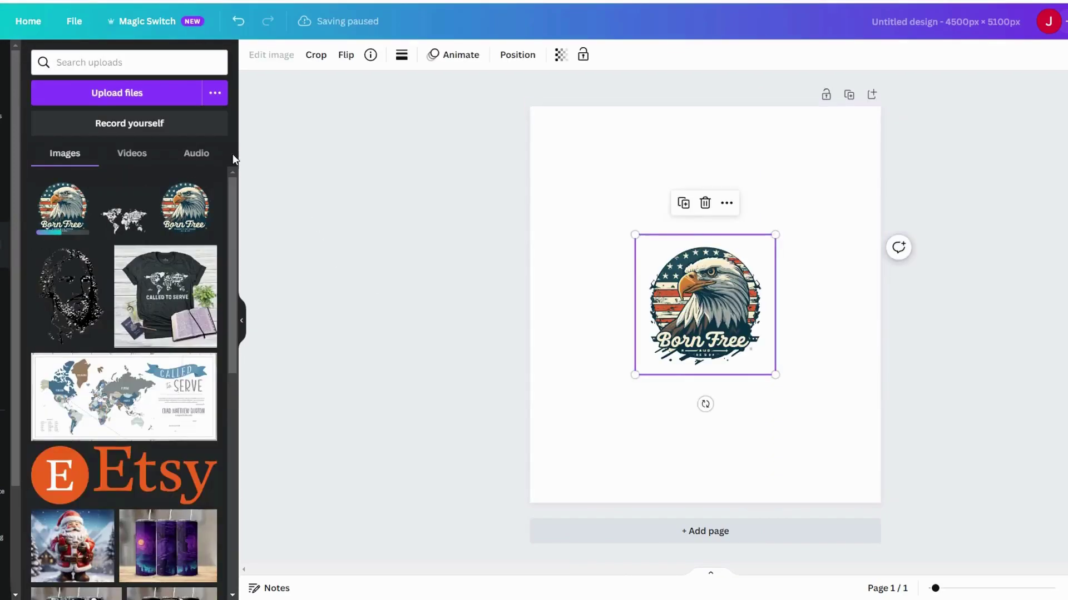
pyautogui.click(241, 321)
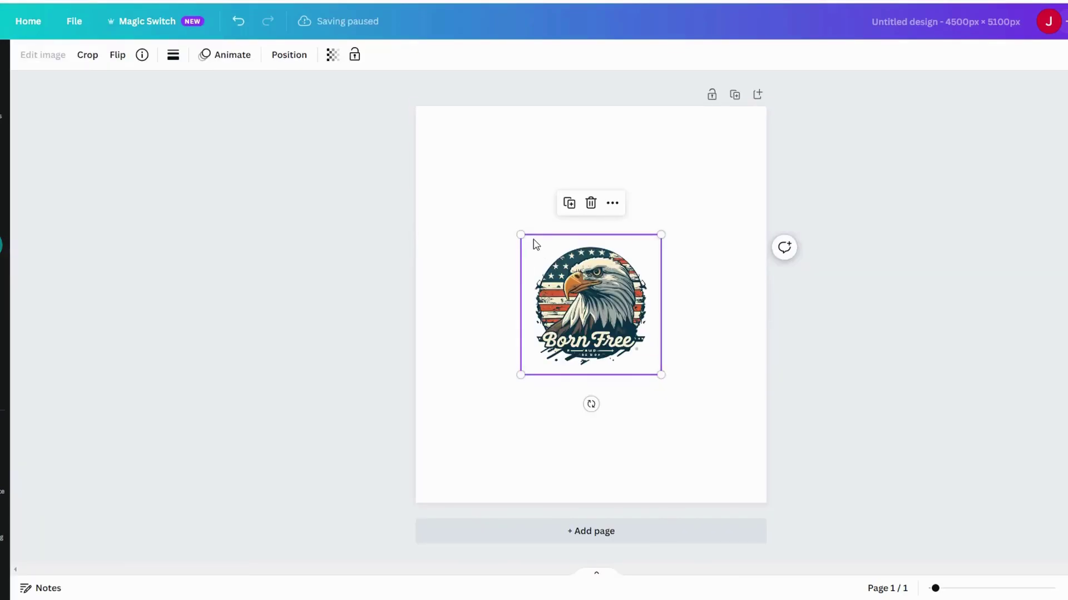
pyautogui.moveTo(521, 235); pyautogui.dragTo(436, 119)
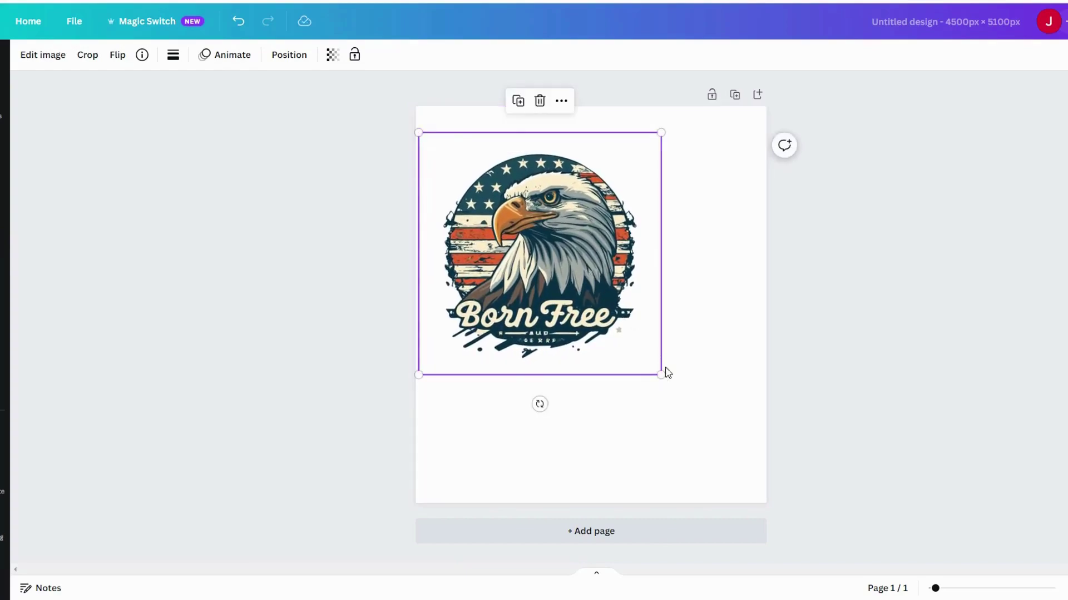
pyautogui.moveTo(661, 374); pyautogui.dragTo(783, 434)
pyautogui.moveTo(595, 332); pyautogui.dragTo(601, 305)
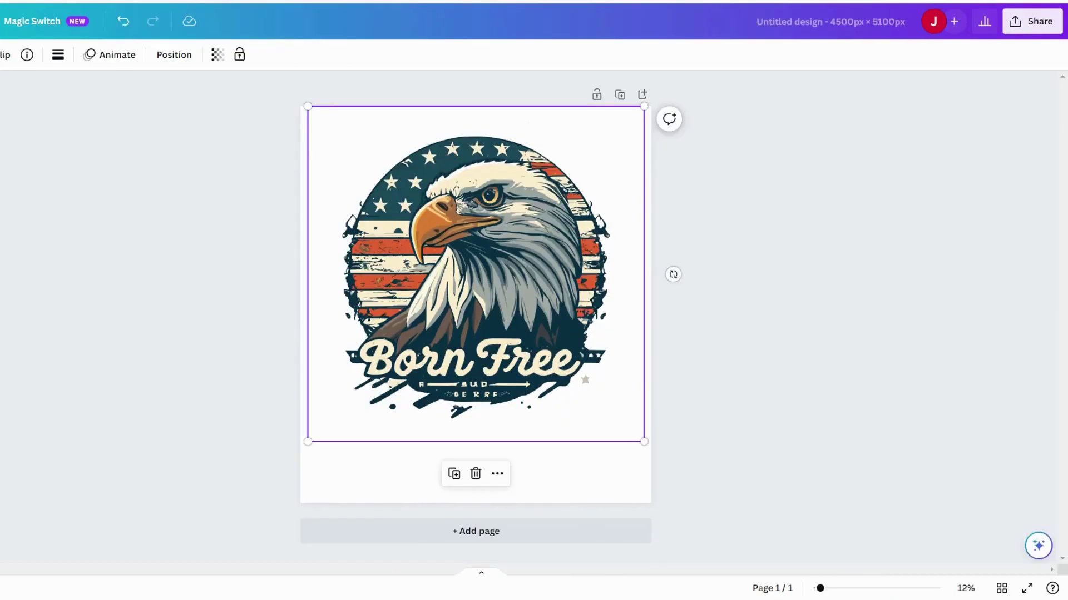
# Set the Canva download to PNG at 3× size with a transparent background.
pyautogui.click(1032, 22)
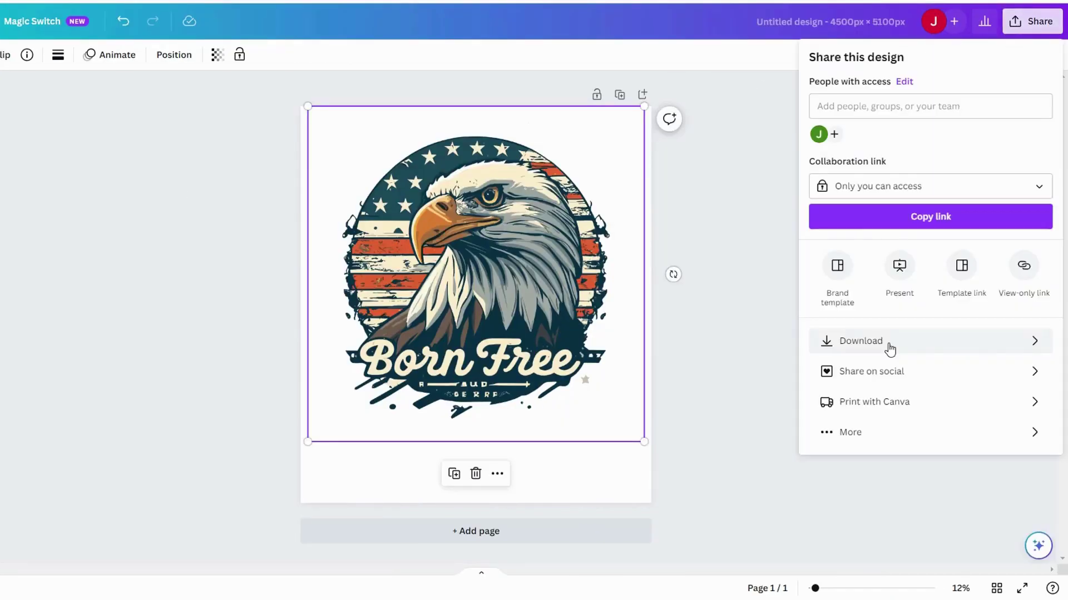
pyautogui.click(890, 349)
pyautogui.moveTo(853, 160); pyautogui.dragTo(1039, 162)
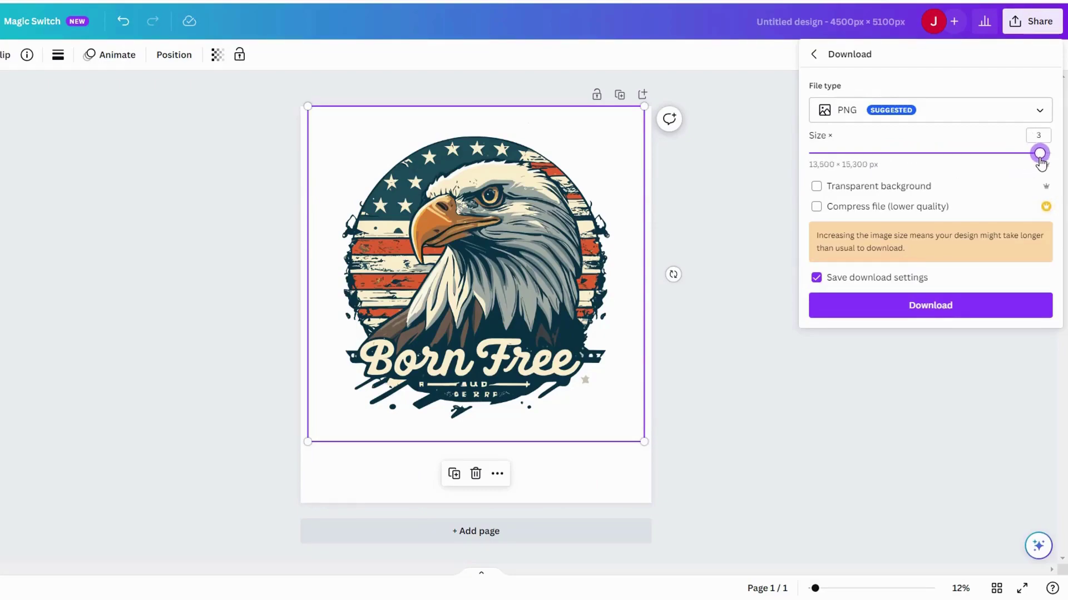
pyautogui.click(837, 193)
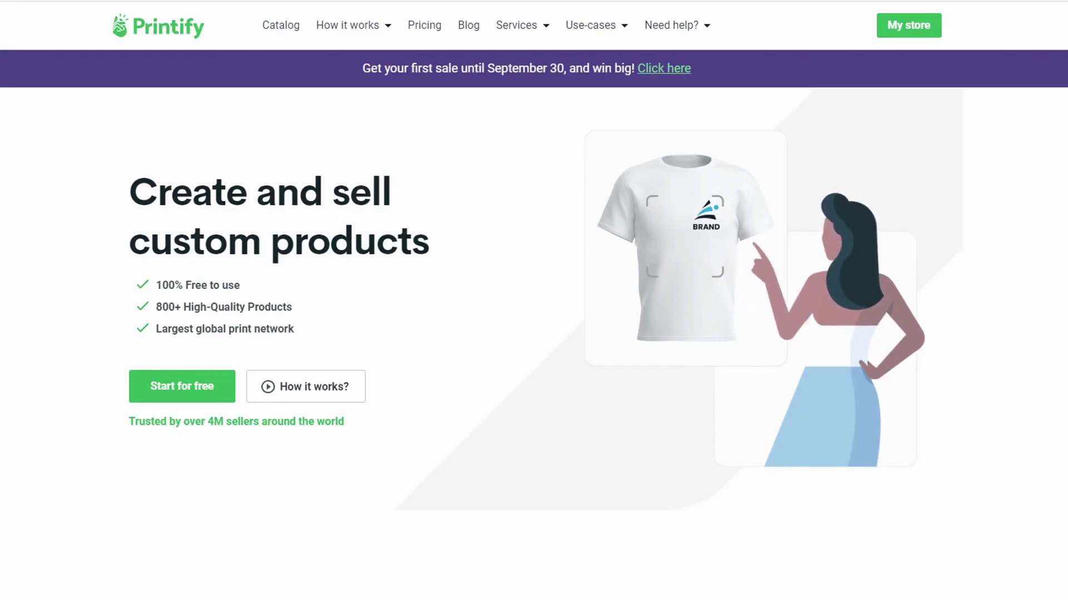
# Pick the Unisex Jersey Short Sleeve Tee from Catalog > T-shirts and save it with Eagle_and_Flag.png.
pyautogui.click(280, 28)
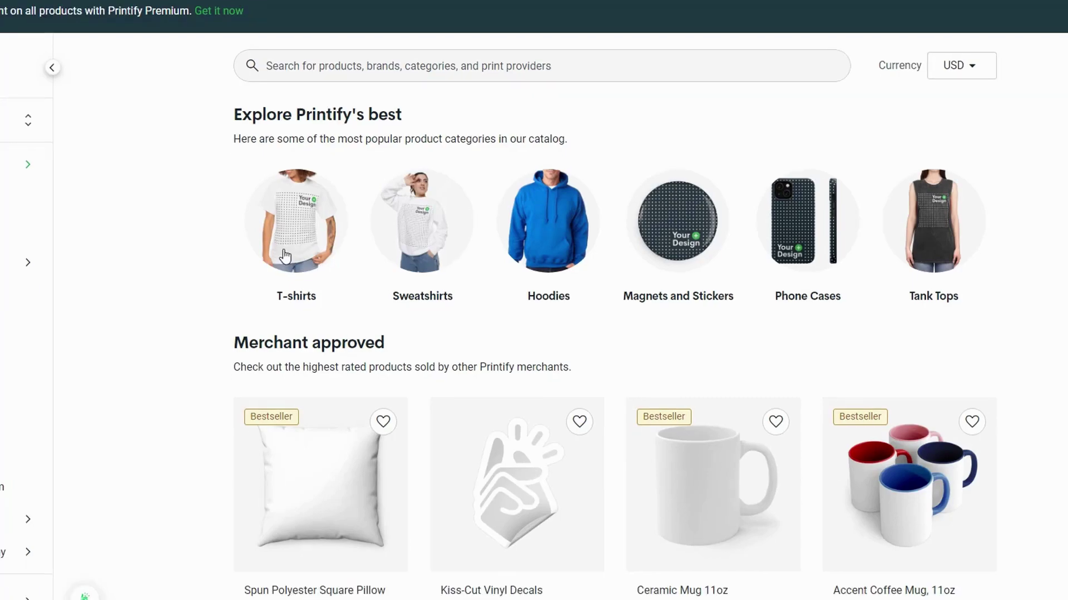
pyautogui.click(284, 267)
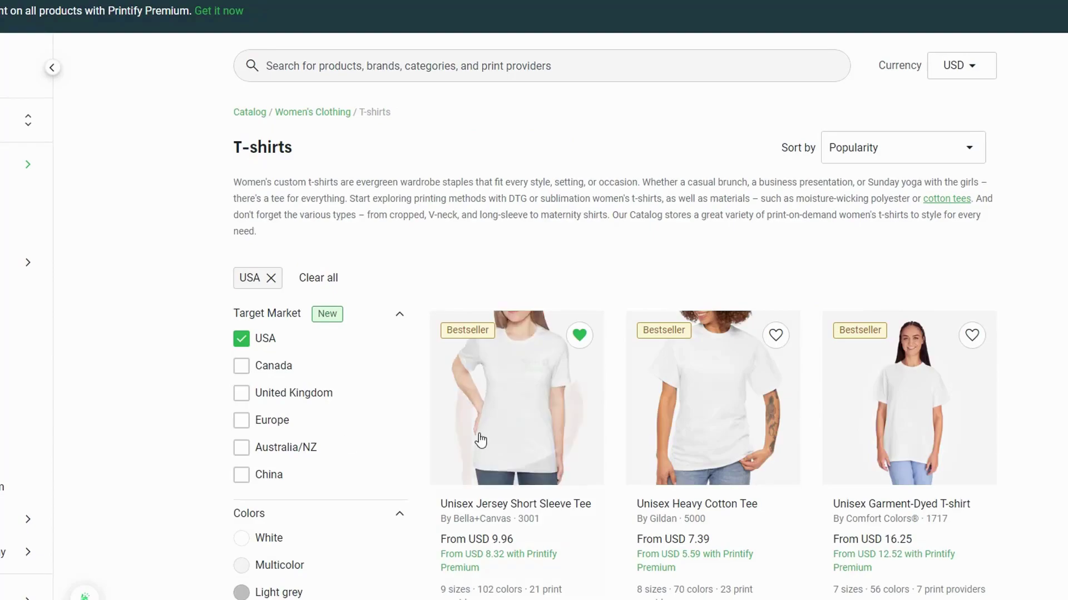
pyautogui.click(527, 418)
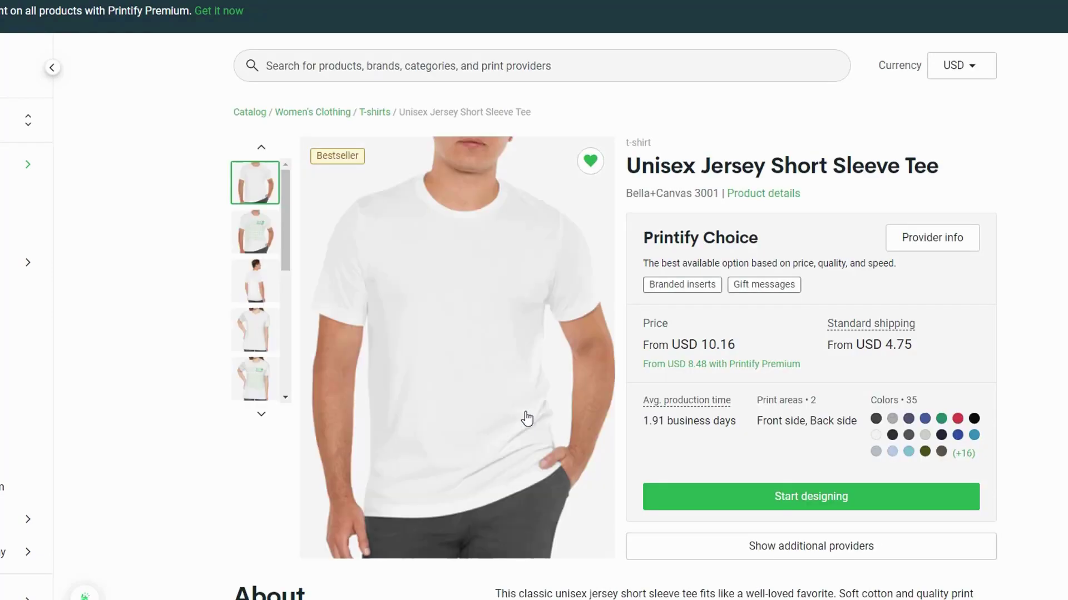
pyautogui.click(749, 497)
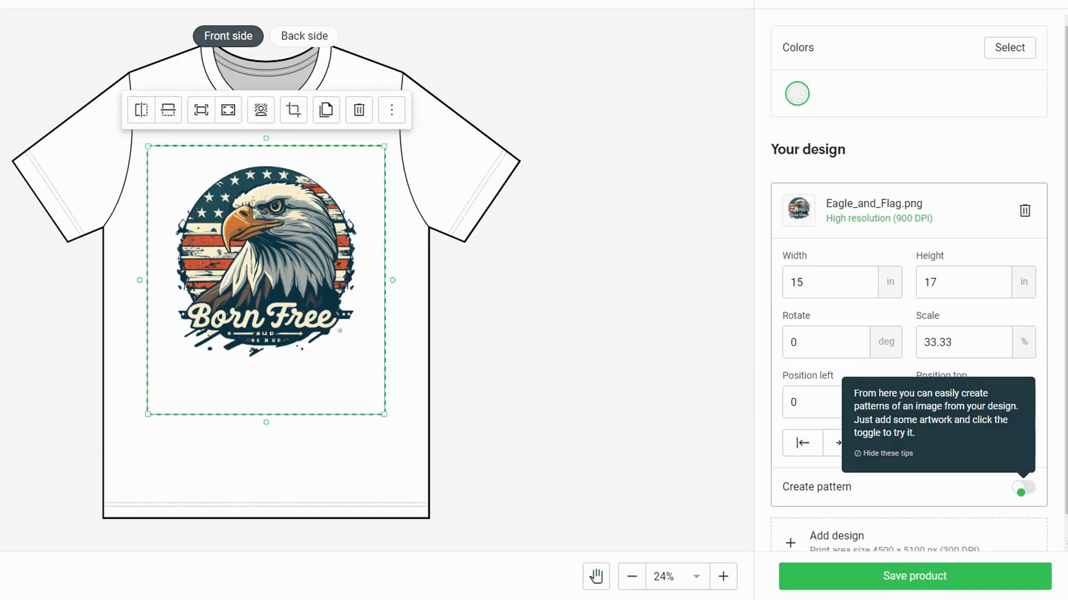
pyautogui.click(876, 576)
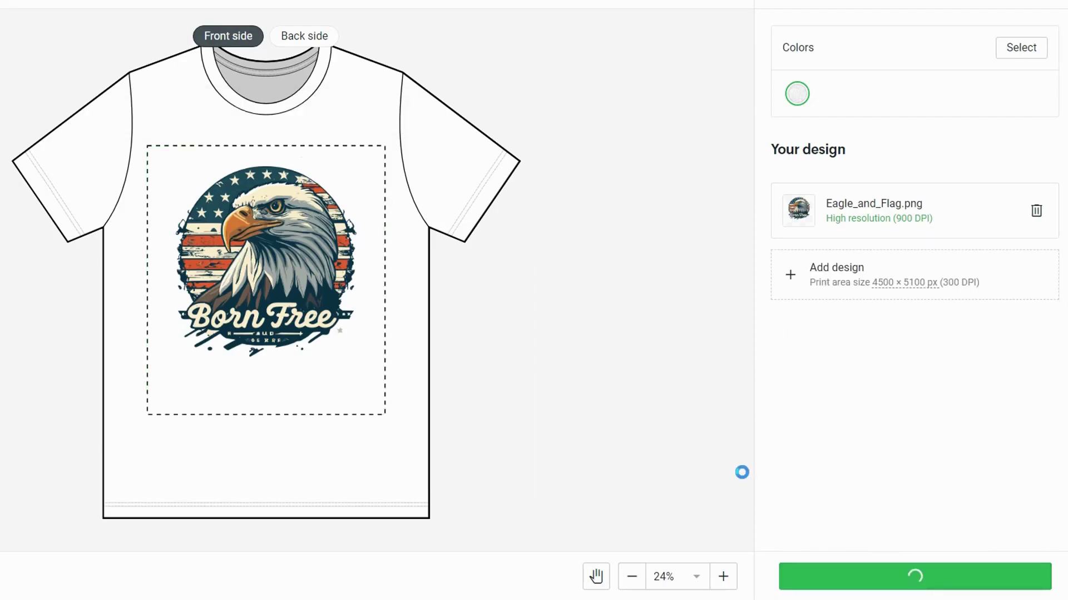